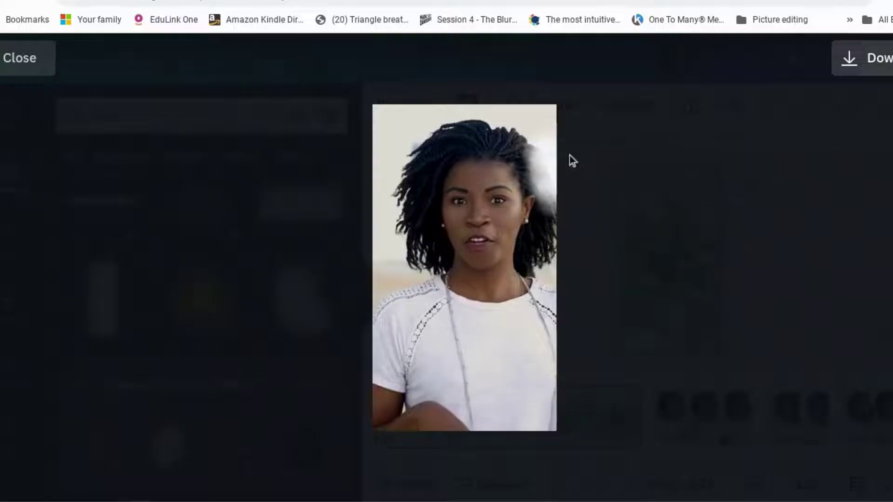
Close the finished talking-woman example video preview to return to the Canva home page
mouse_move(537, 167)
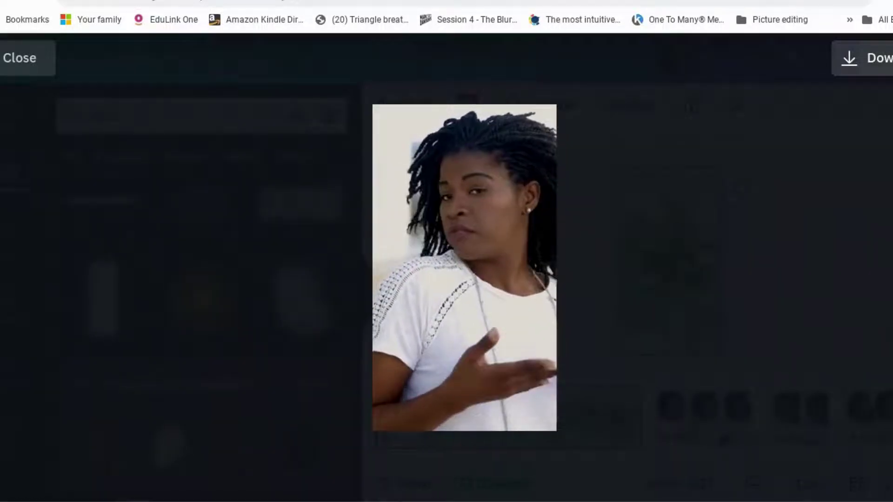
mouse_move(494, 190)
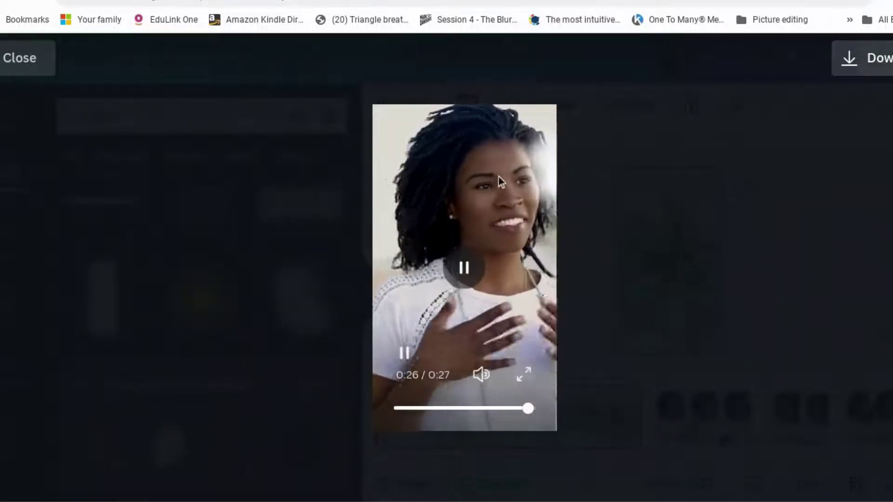
left_click(20, 59)
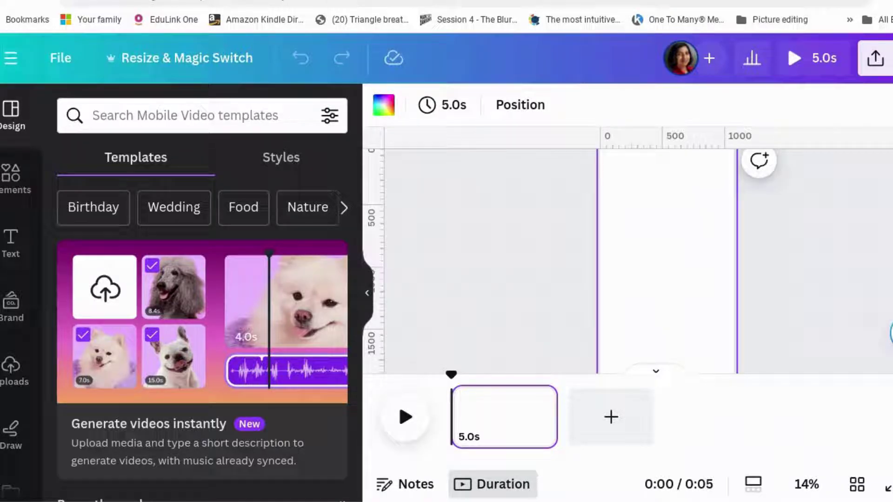
Scroll the home page back up to the video design types, including Mobile Video
scroll(511, 238, "up", 1)
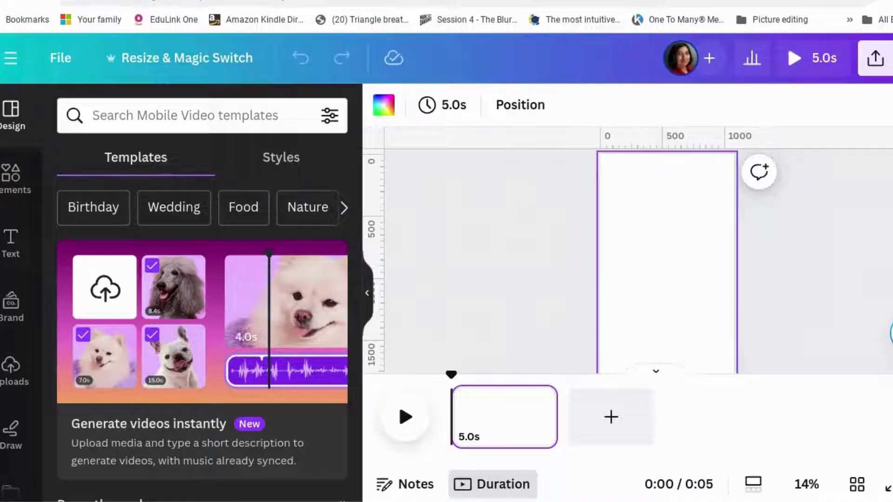
Add the aerial houses clip from Elements and stretch it to fill the 1080 × 1920 page
left_click(5, 195)
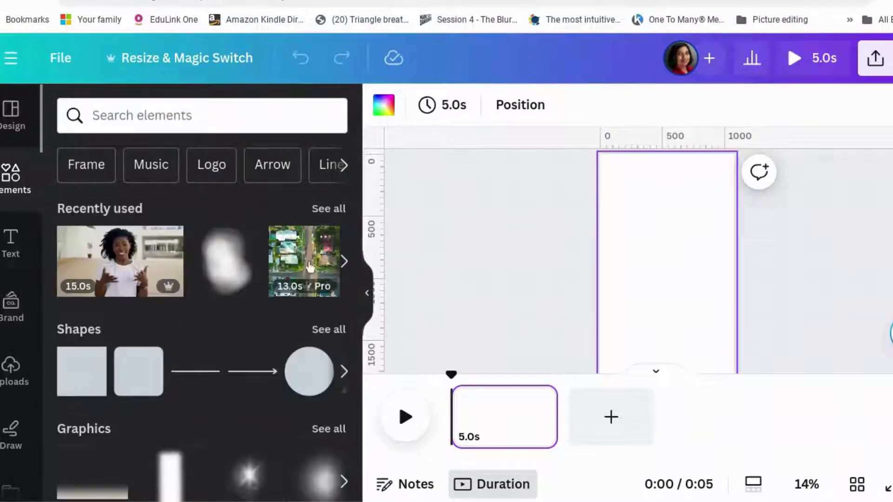
left_click(310, 268)
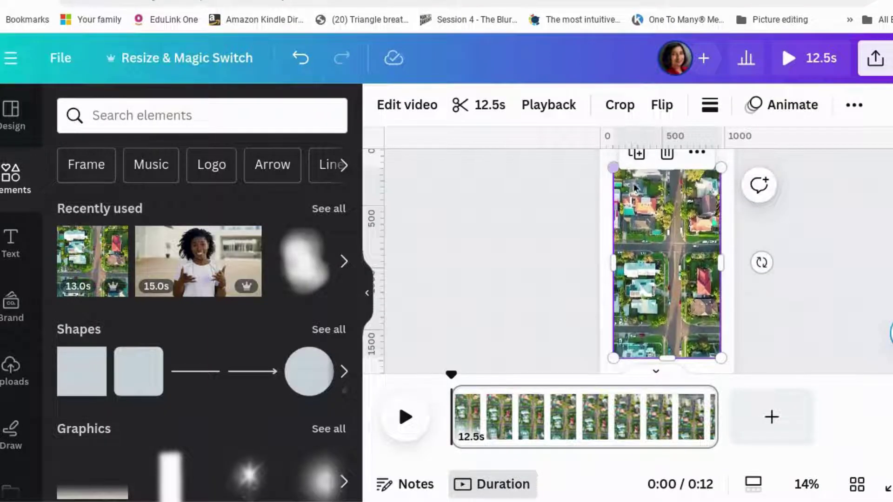
scroll(623, 297, "down", 1)
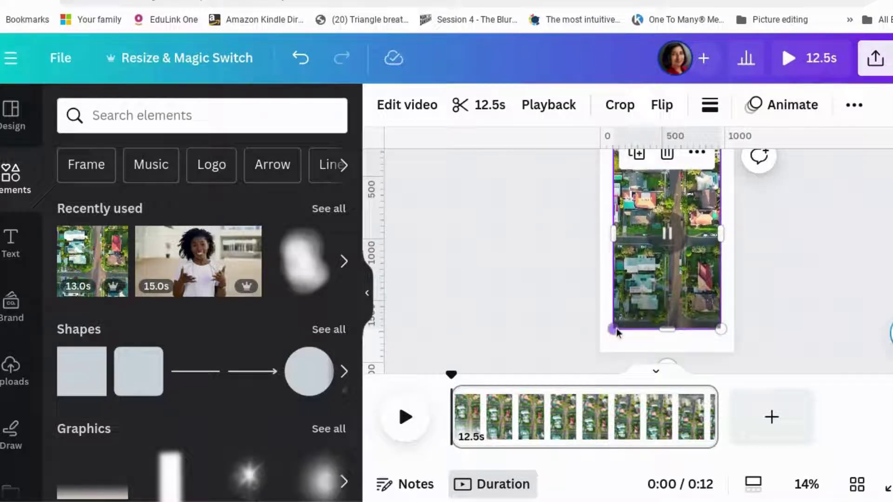
left_click_drag(614, 330, 602, 355)
scroll(660, 260, "up", 2)
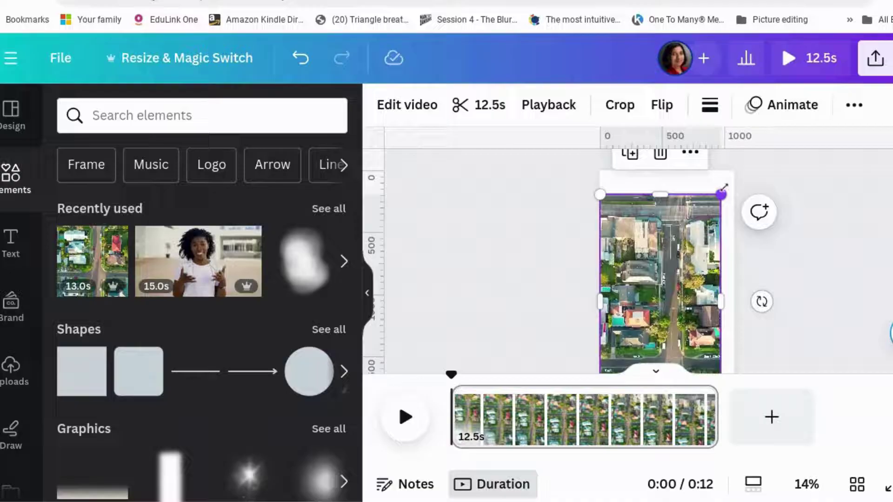
left_click_drag(723, 190, 734, 170)
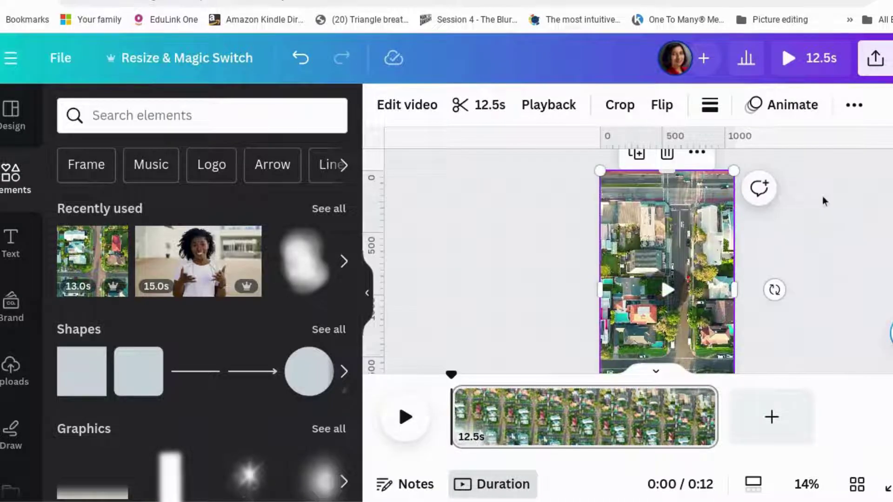
scroll(824, 201, "down", 2)
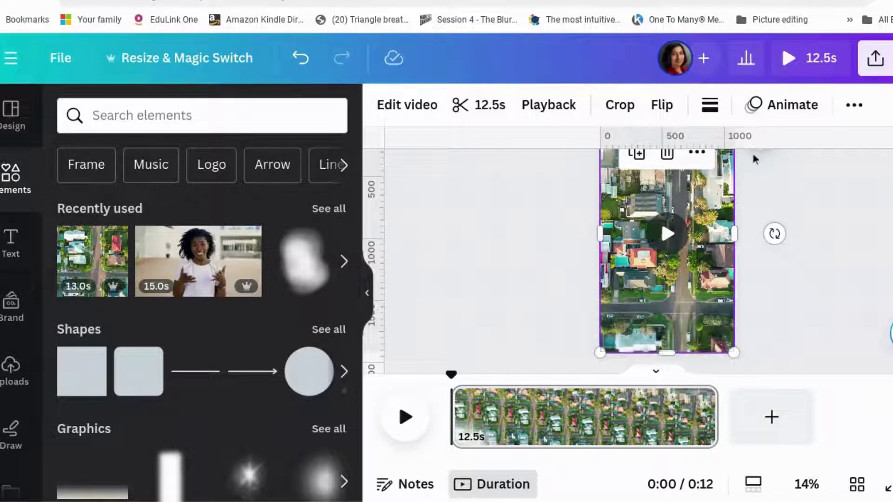
scroll(753, 154, "up", 1)
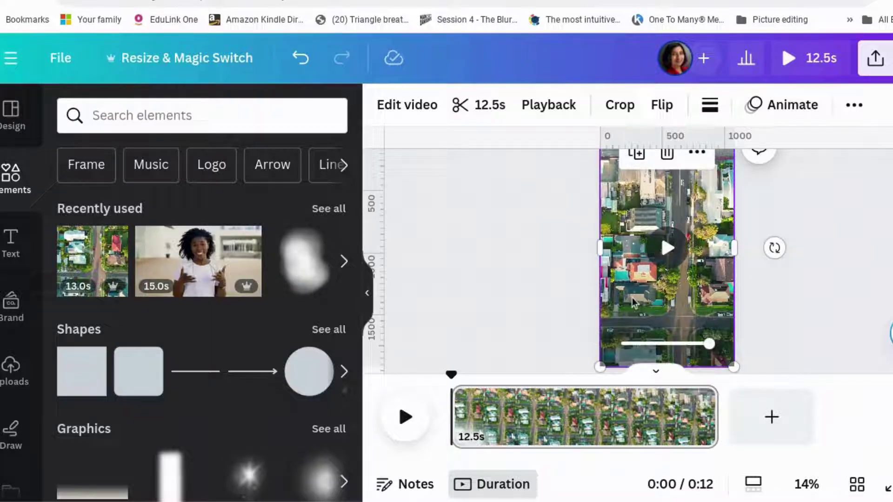
Add a square shape and stretch it into a tall rectangle covering most of the video
left_click(76, 381)
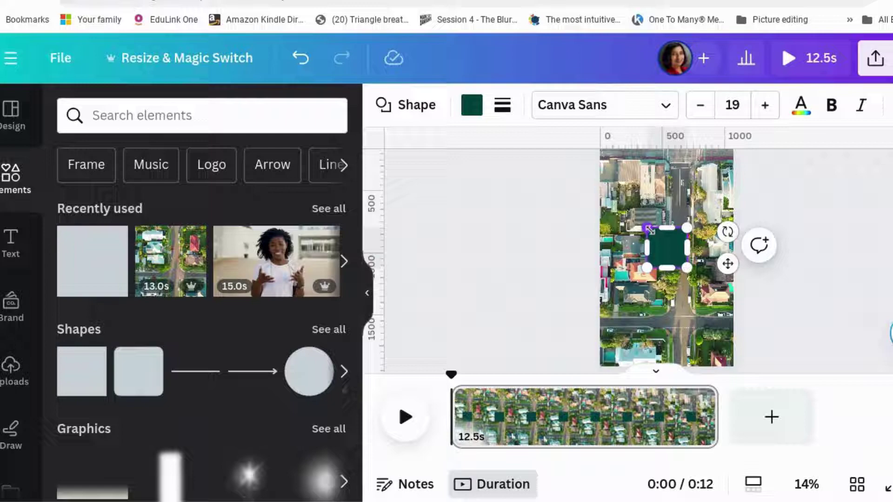
left_click_drag(646, 227, 617, 164)
left_click_drag(687, 268, 721, 319)
Recolour the rectangle from dark green to white
left_click(863, 217)
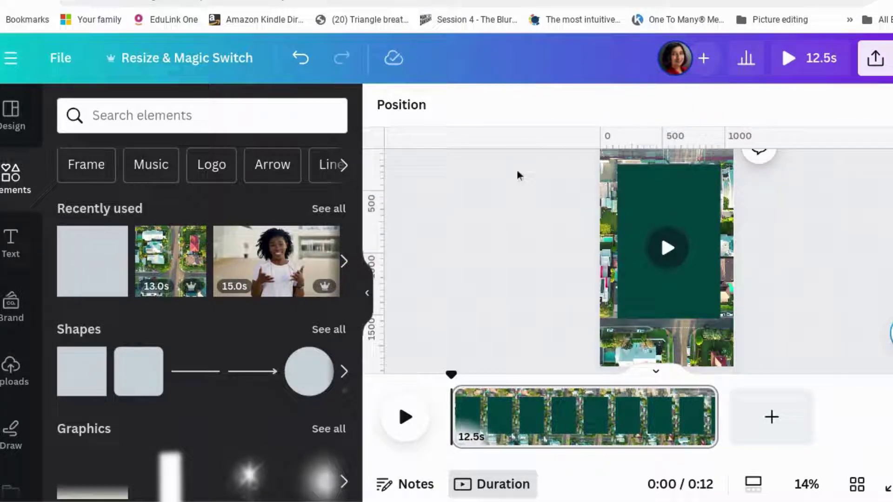
left_click(706, 186)
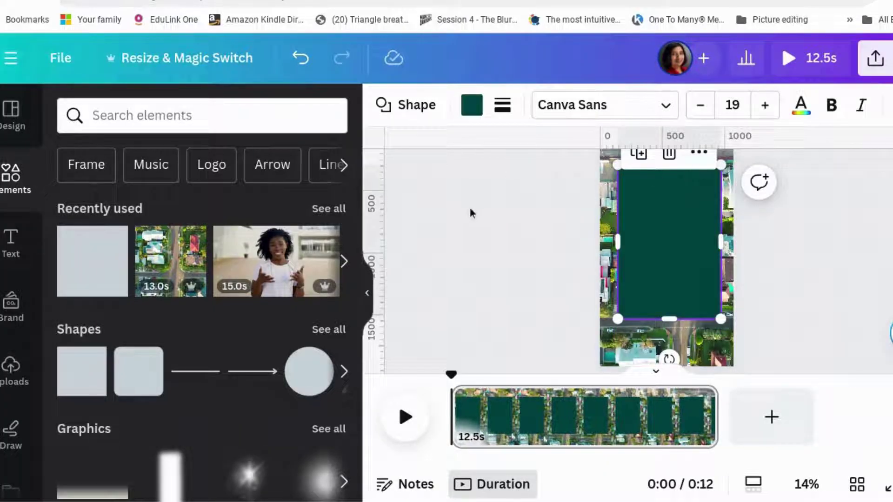
left_click(471, 107)
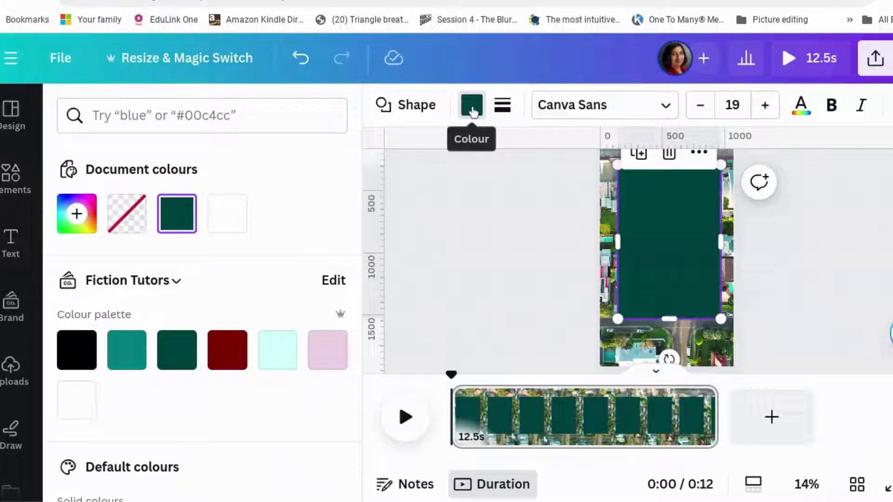
left_click(226, 215)
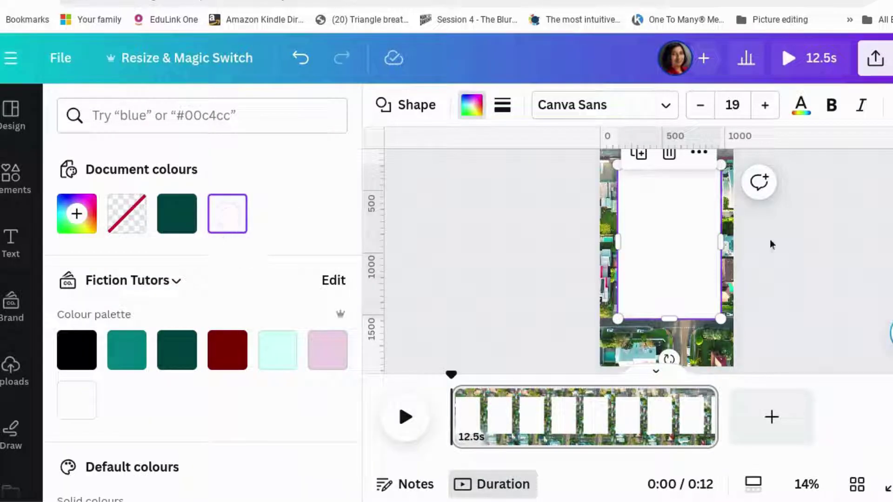
key("Escape")
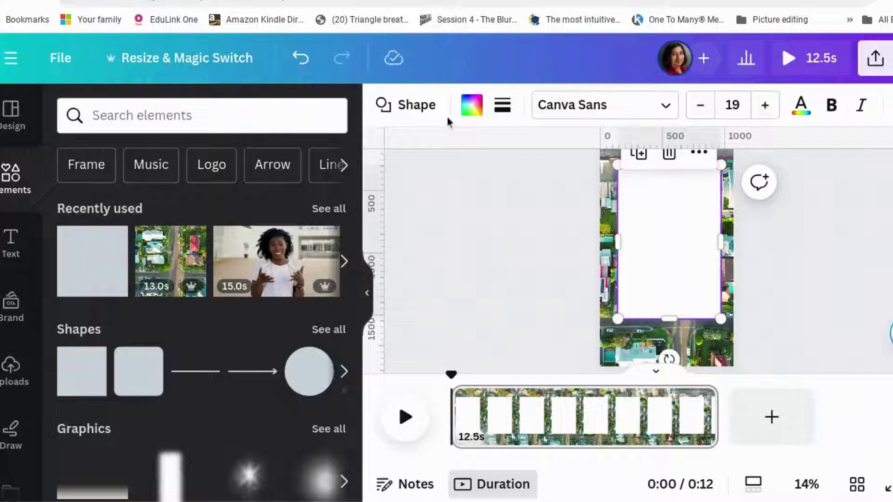
left_click(471, 106)
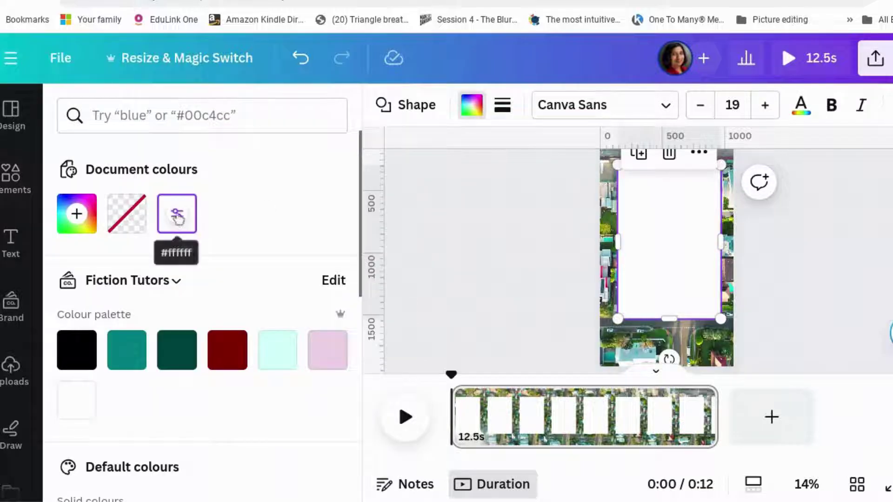
Give the rectangle a radial gradient fill, grey at the centre fading to white at the edges
left_click(177, 215)
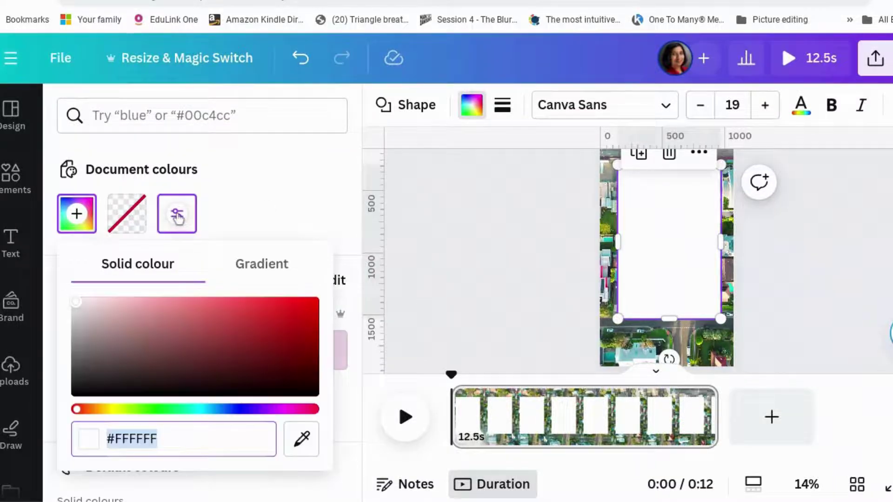
left_click(248, 270)
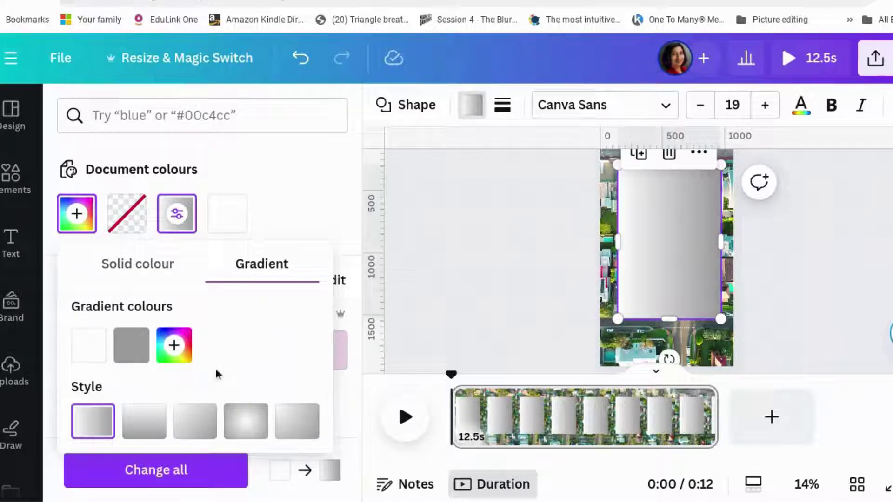
left_click(251, 428)
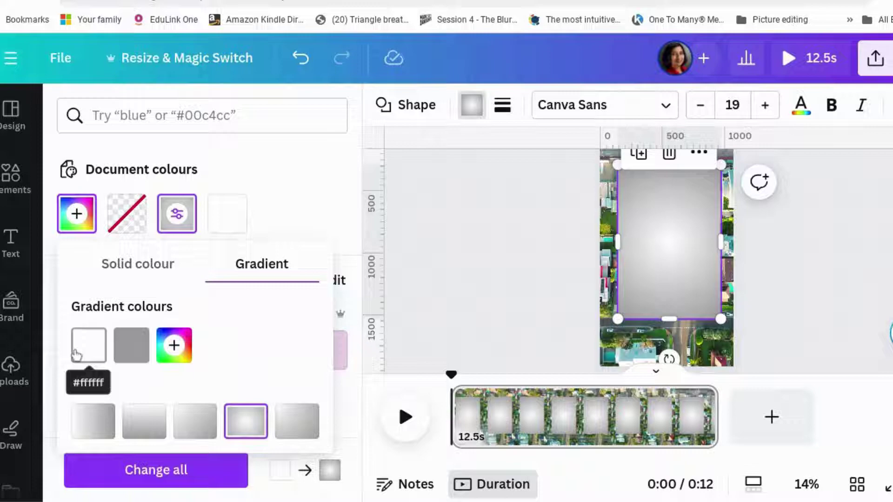
left_click_drag(85, 356, 146, 346)
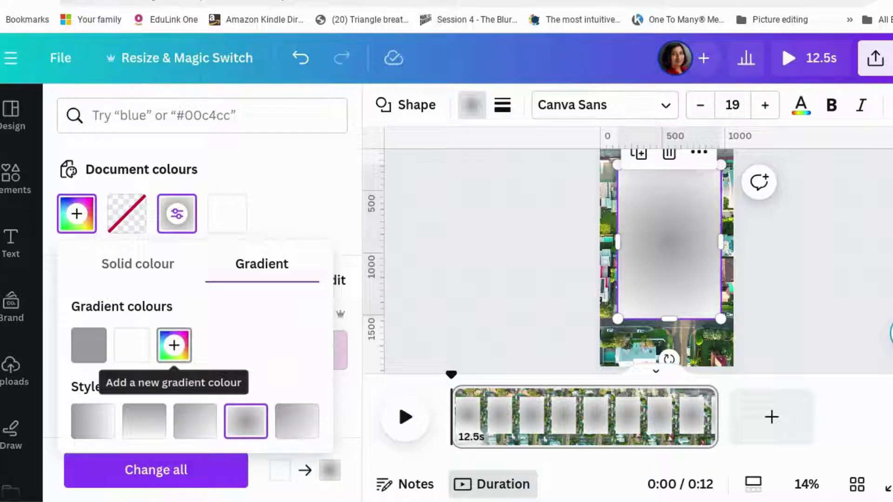
Replace the grey gradient stop with several white colour stops
left_click(175, 346)
left_click(215, 345)
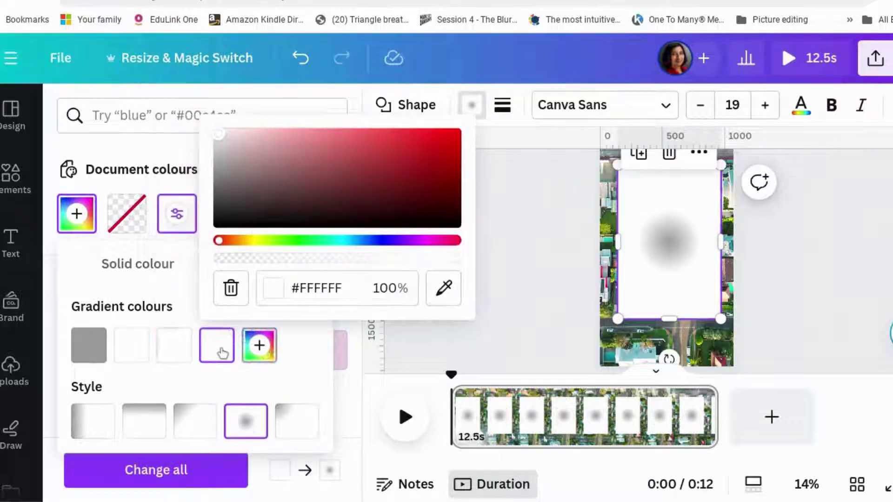
left_click(256, 350)
left_click(301, 345)
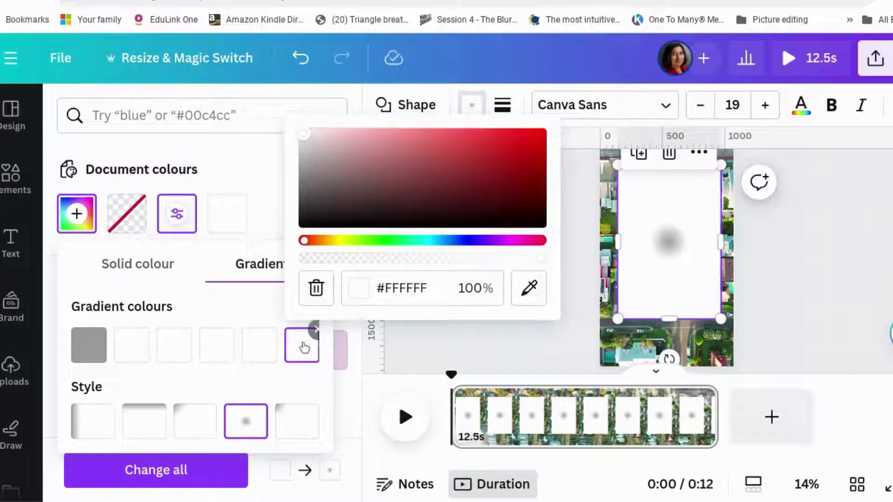
left_click(106, 330)
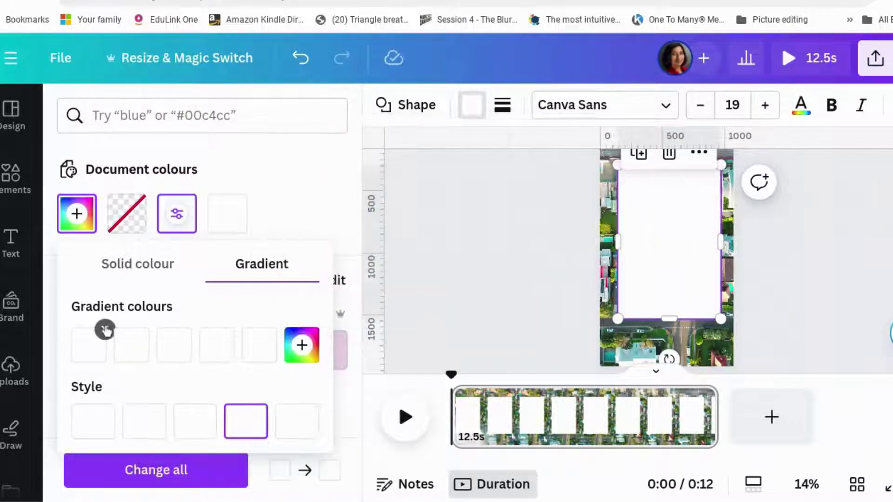
left_click(302, 345)
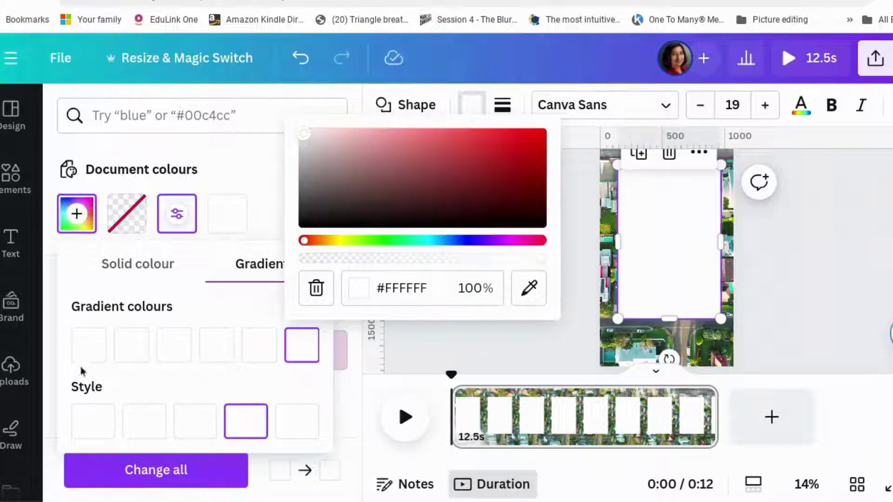
Fade the gradient stops to 0% transparency at the centre and stretch the frame to 1,097 × 1,920
mouse_move(86, 356)
mouse_move(301, 350)
mouse_move(269, 349)
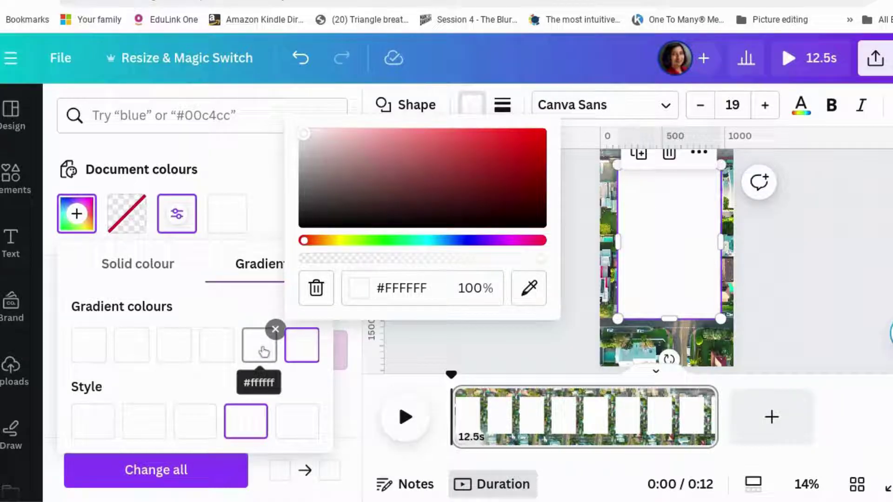
left_click(217, 350)
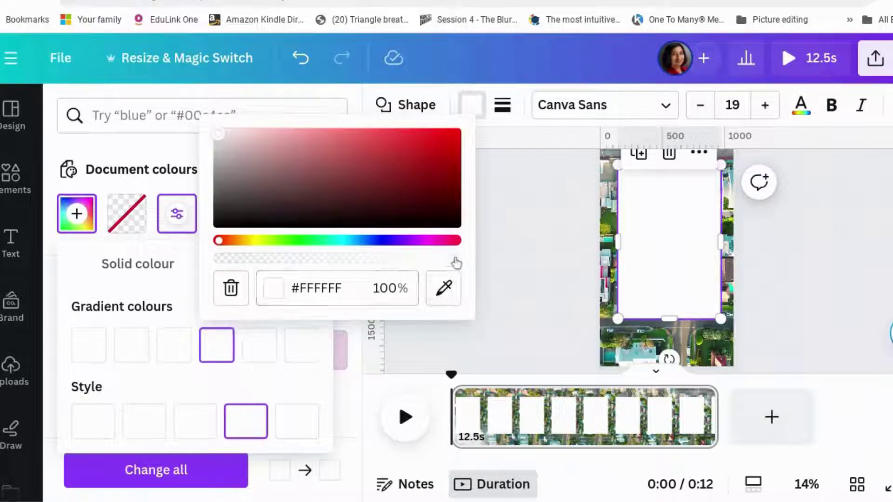
left_click_drag(458, 262, 416, 264)
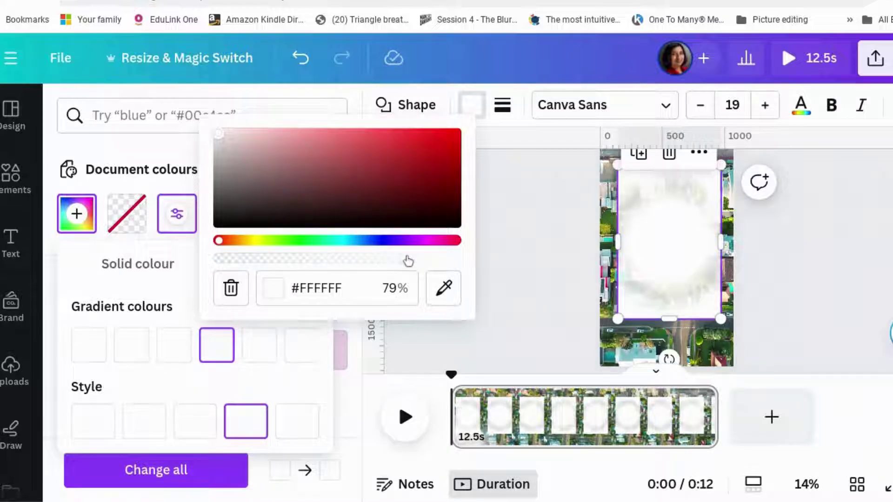
left_click(174, 348)
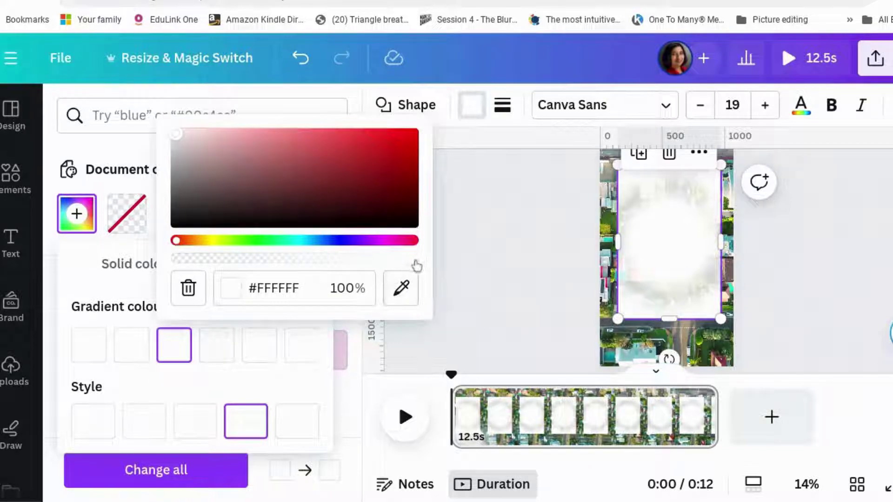
left_click_drag(417, 265, 265, 267)
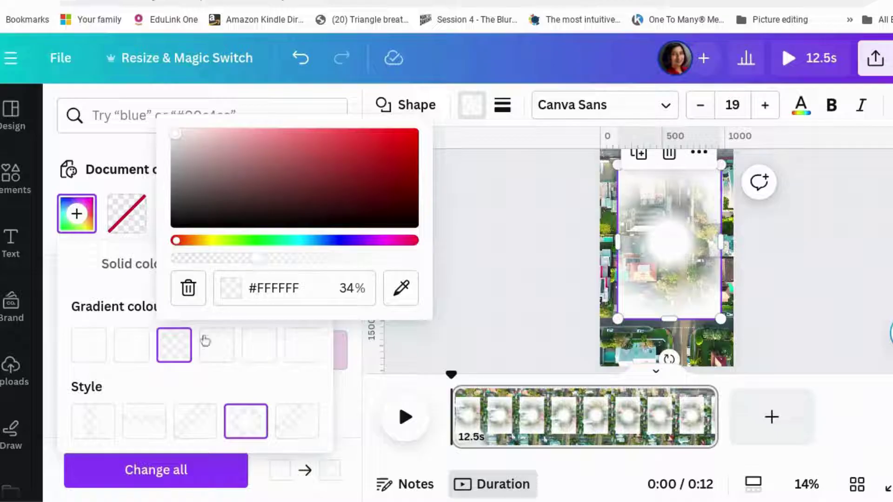
left_click(132, 346)
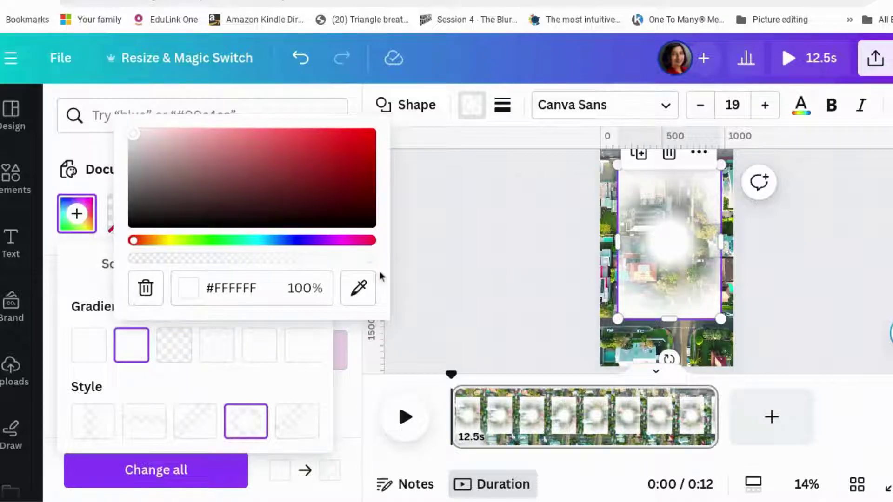
left_click_drag(377, 265, 119, 258)
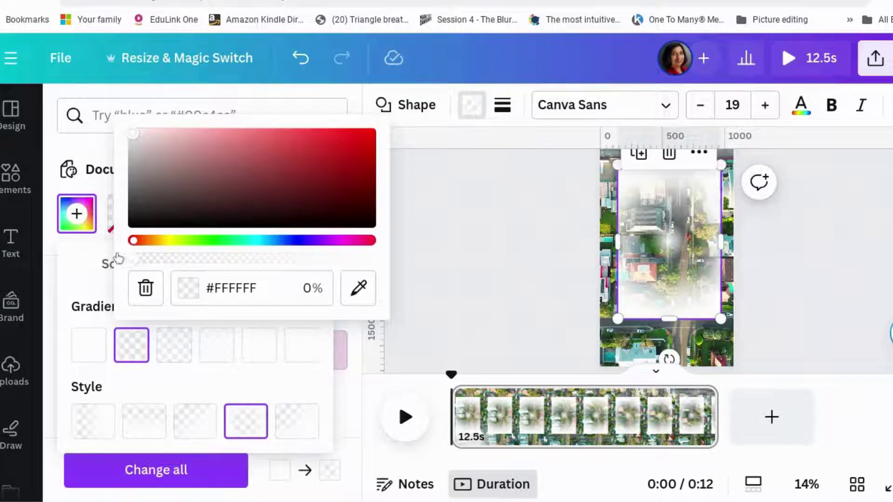
left_click(90, 338)
left_click_drag(269, 264, 84, 260)
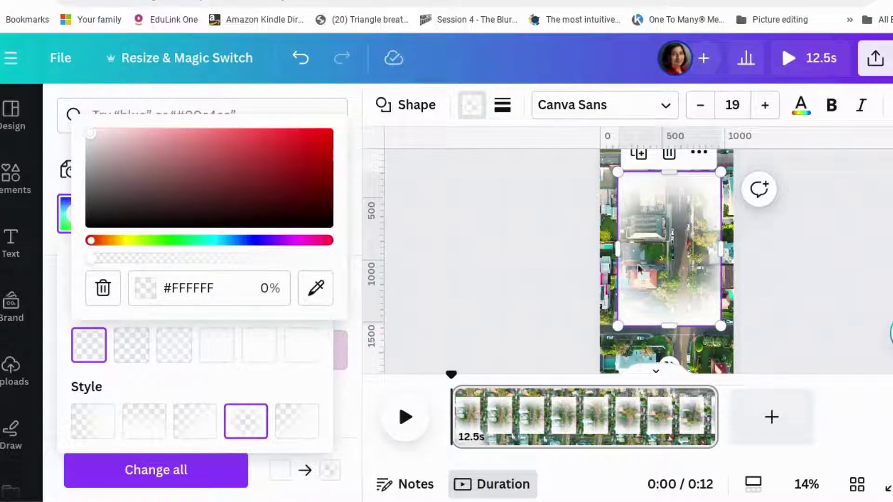
left_click_drag(617, 327, 598, 372)
left_click_drag(721, 187, 734, 171)
Set the canvas zoom to Fit so the whole page is visible
right_click(741, 177)
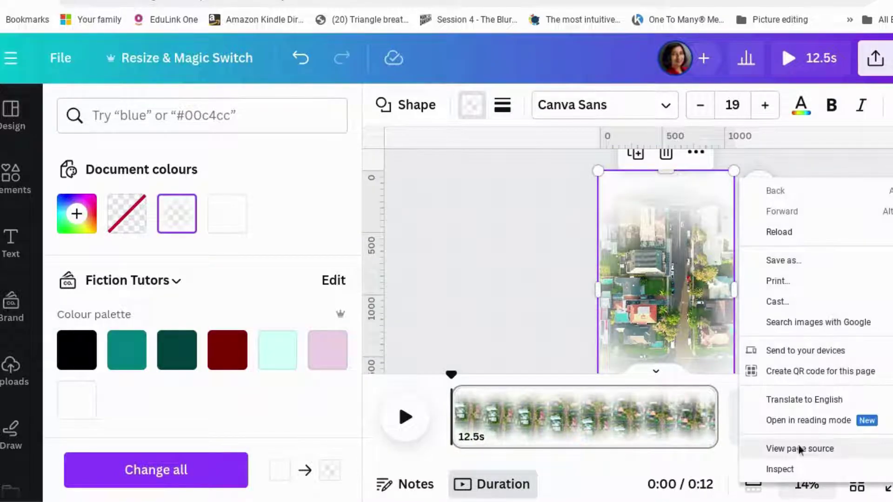
left_click(790, 497)
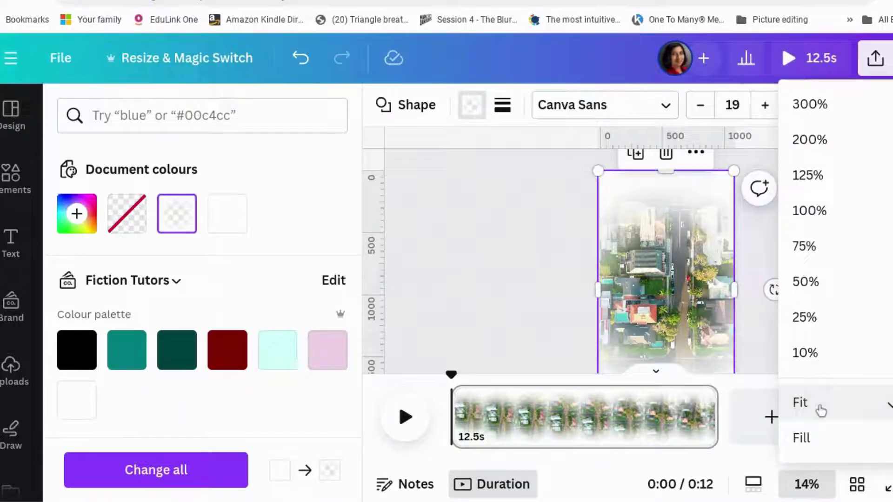
left_click(805, 402)
left_click(813, 273)
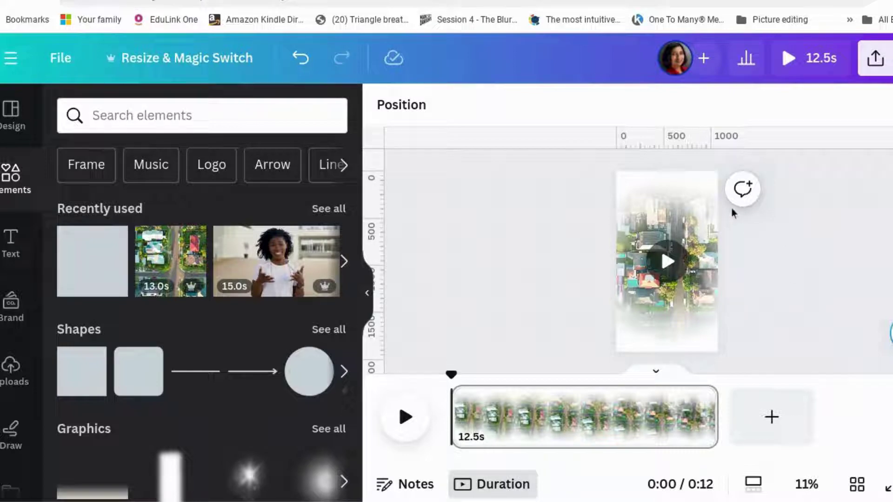
Set the gradient frame's transparency to about 68
left_click(696, 201)
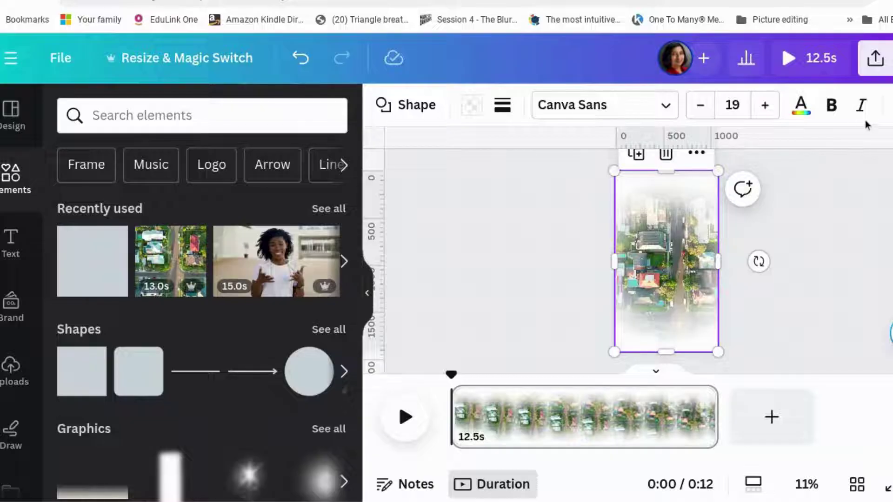
left_click(891, 118)
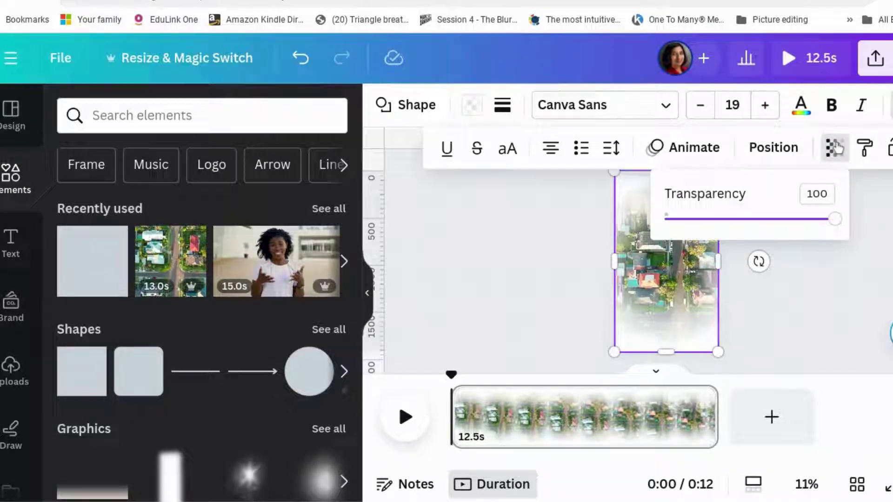
left_click_drag(835, 223, 784, 237)
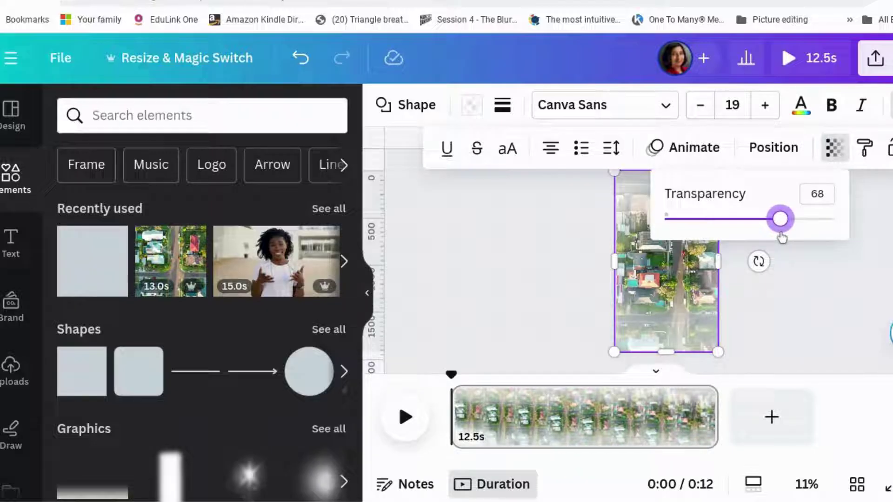
left_click(851, 310)
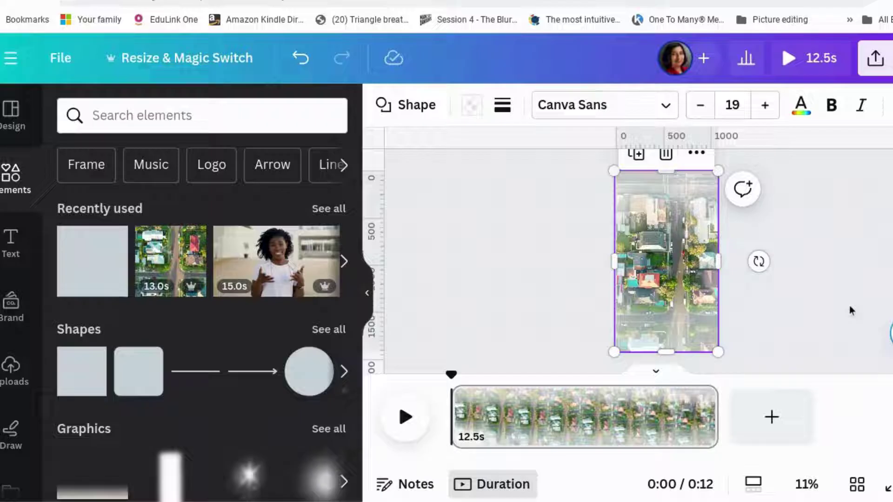
left_click(849, 307)
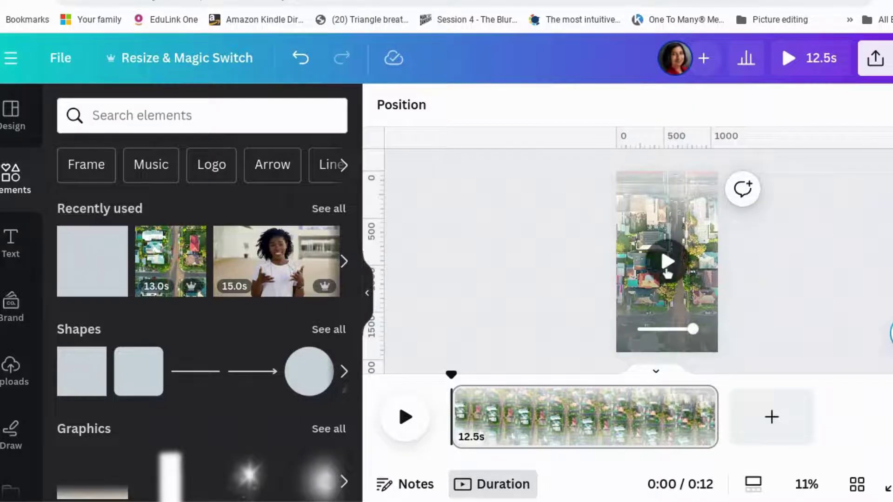
left_click(786, 65)
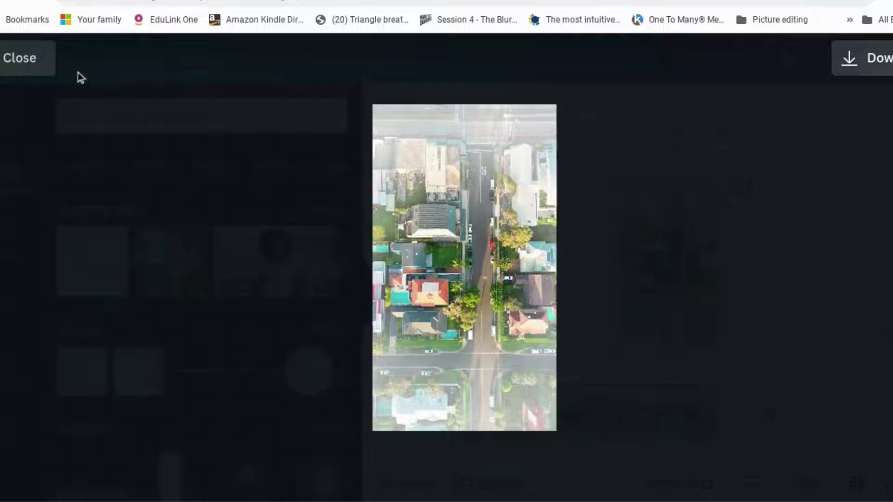
left_click(26, 67)
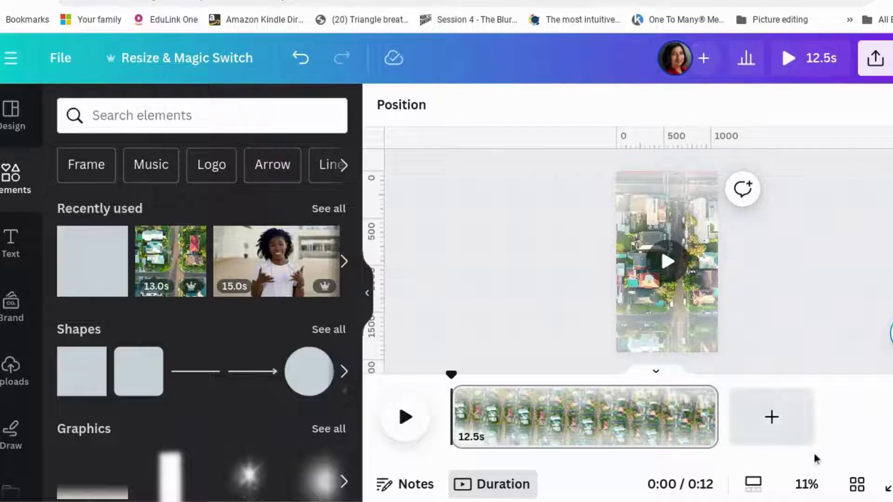
Add a second page holding the 14.8s talking-woman video, enlarged to fill the vertical frame
left_click(756, 429)
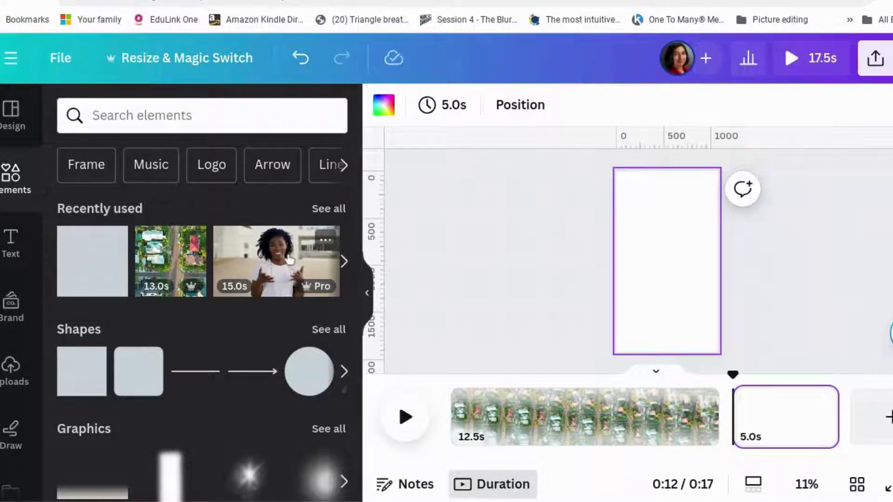
left_click(289, 261)
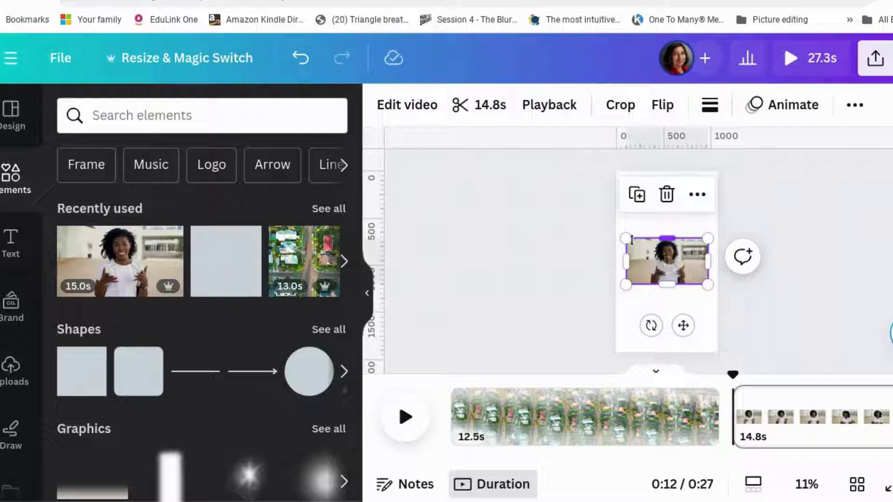
left_click_drag(628, 239, 505, 171)
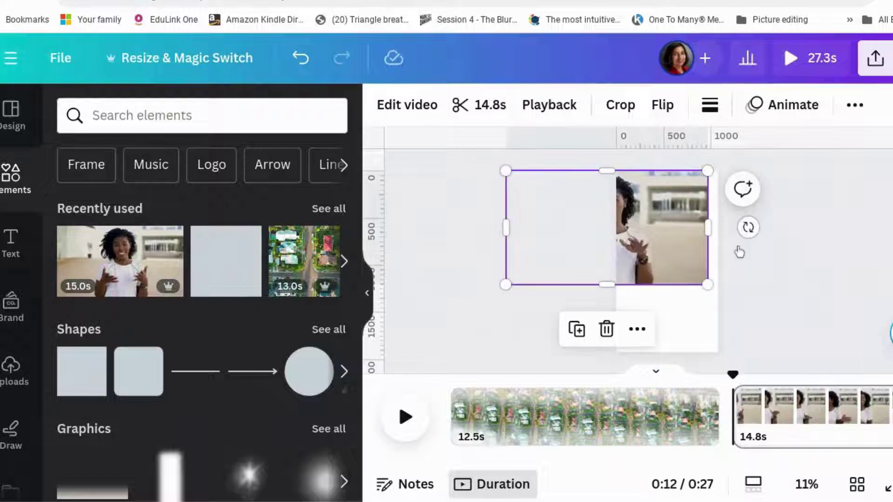
left_click_drag(707, 285, 835, 334)
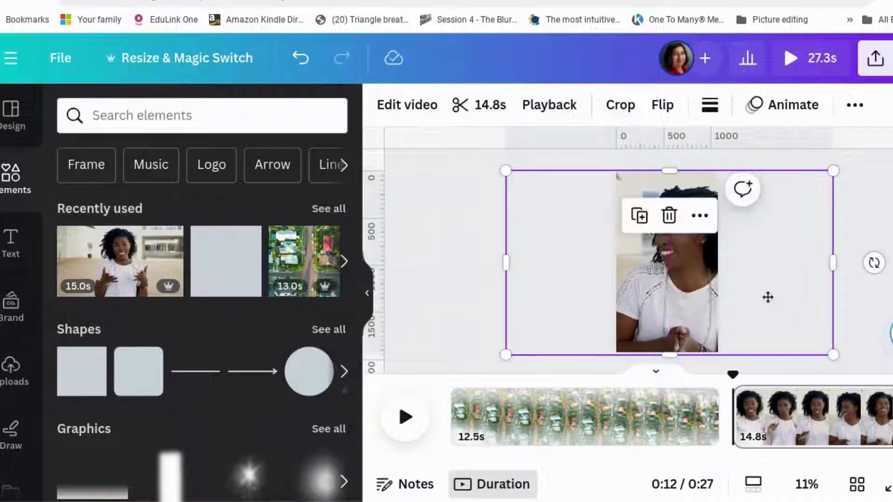
left_click_drag(767, 298, 766, 308)
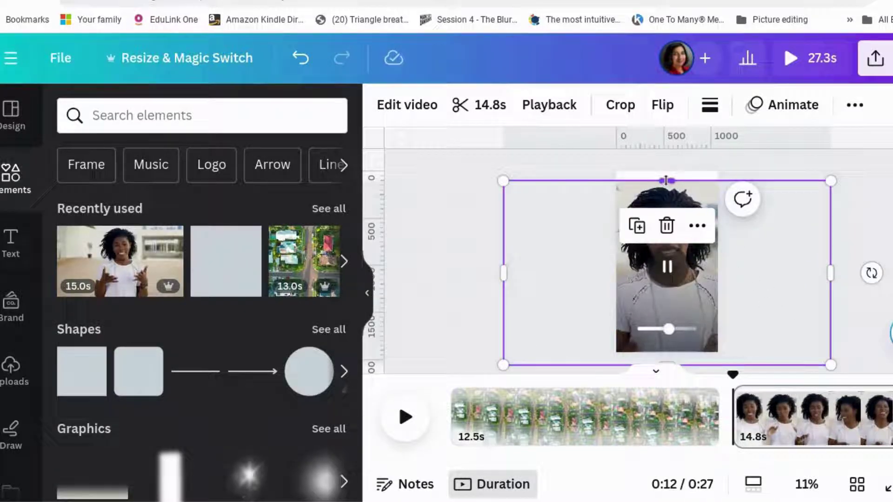
left_click_drag(666, 181, 666, 172)
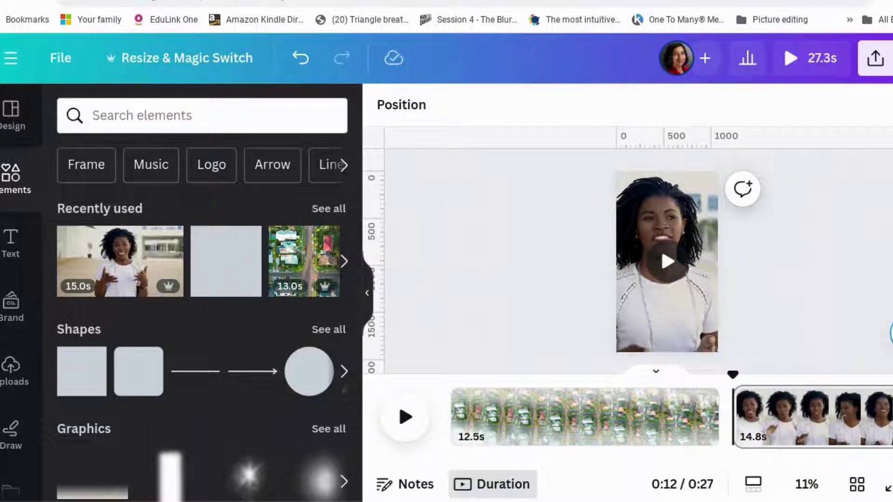
Search Elements for 'blur' and add the white blur graphic onto the video
scroll(243, 371, "down", 1)
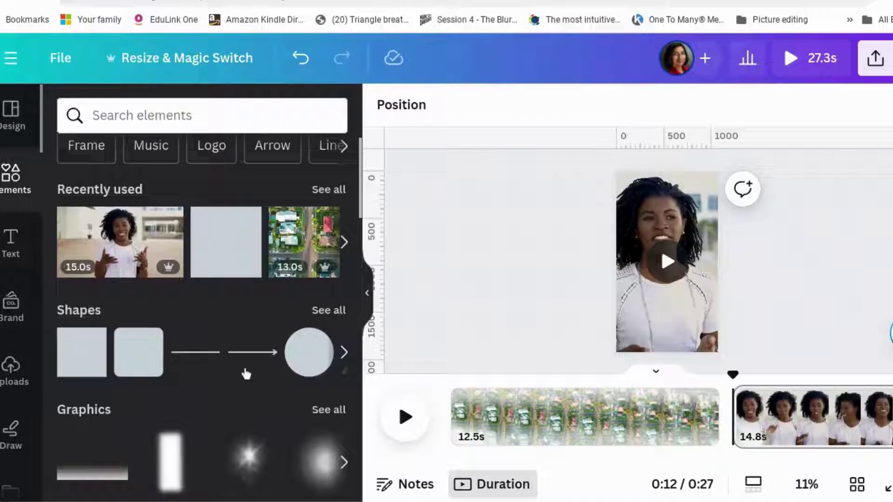
scroll(223, 261, "up", 1)
left_click(209, 120)
left_click(297, 193)
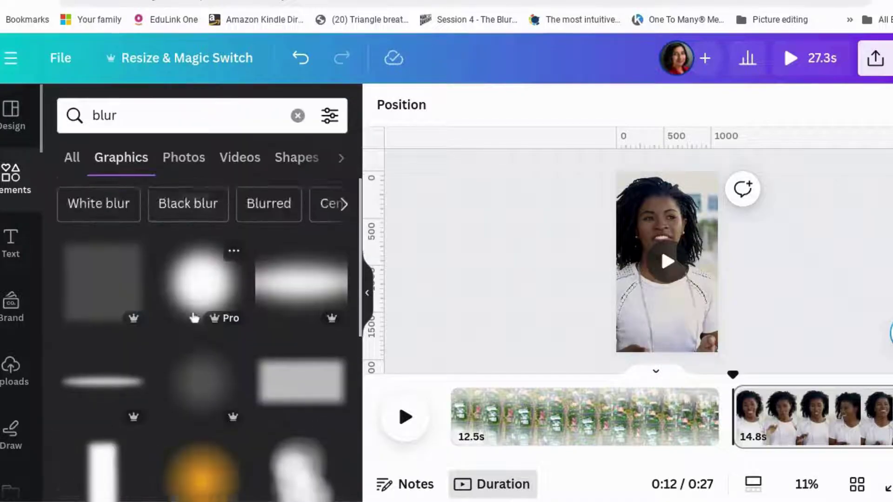
scroll(46, 342, "down", 1)
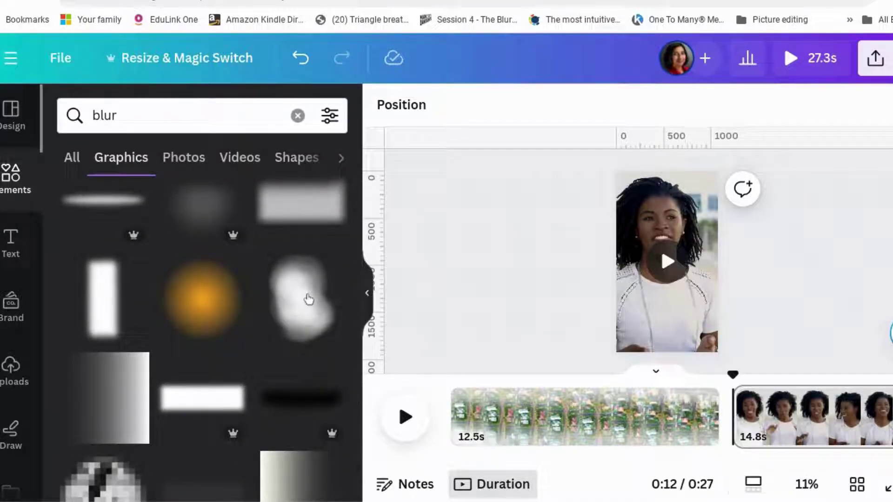
left_click(309, 313)
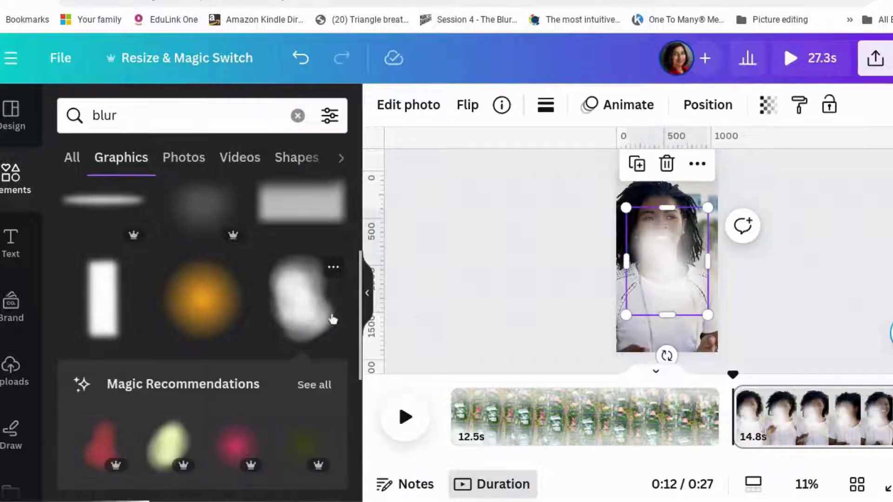
Move and resize the blur over the video's right edge, then play to check it
left_click_drag(661, 283, 714, 223)
left_click_drag(758, 155, 716, 210)
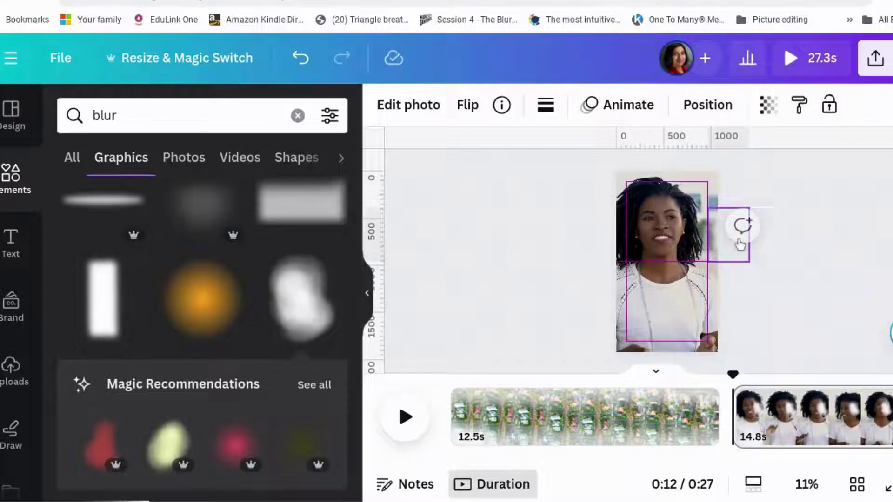
left_click_drag(740, 245, 721, 217)
left_click(825, 211)
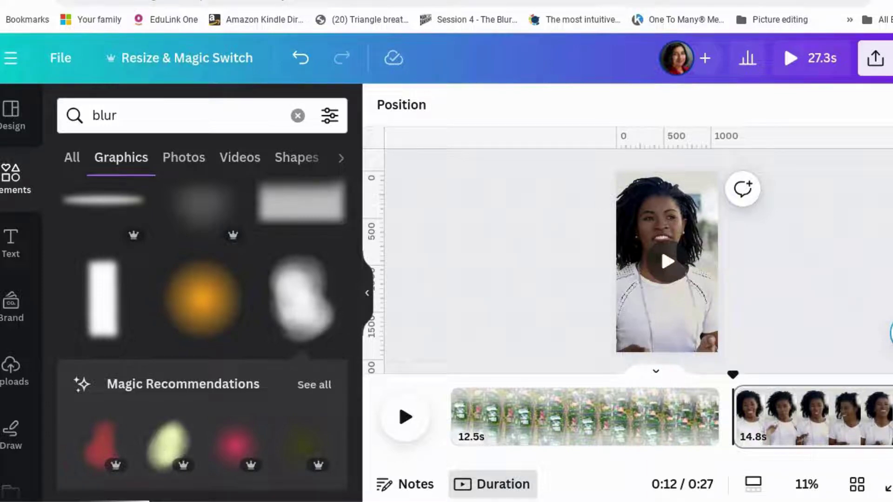
left_click(666, 264)
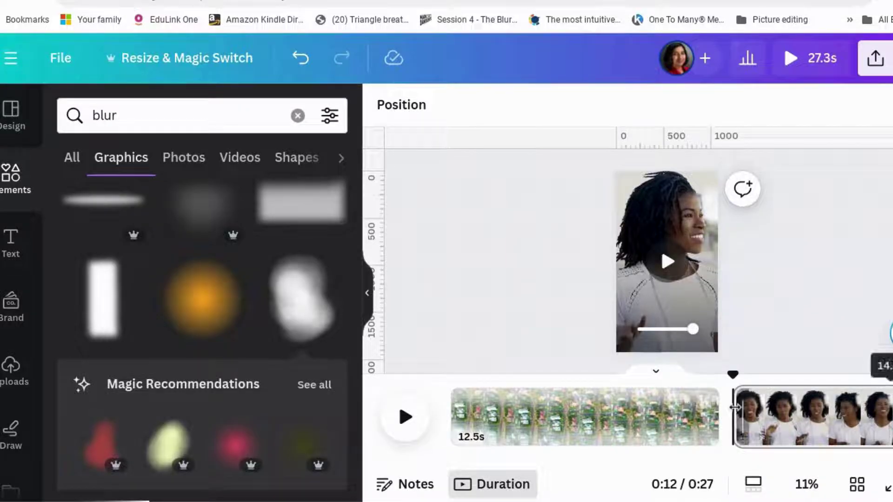
Show the blur graphic's timing and trim its duration to about 1.2 seconds
left_click(710, 210)
right_click(710, 210)
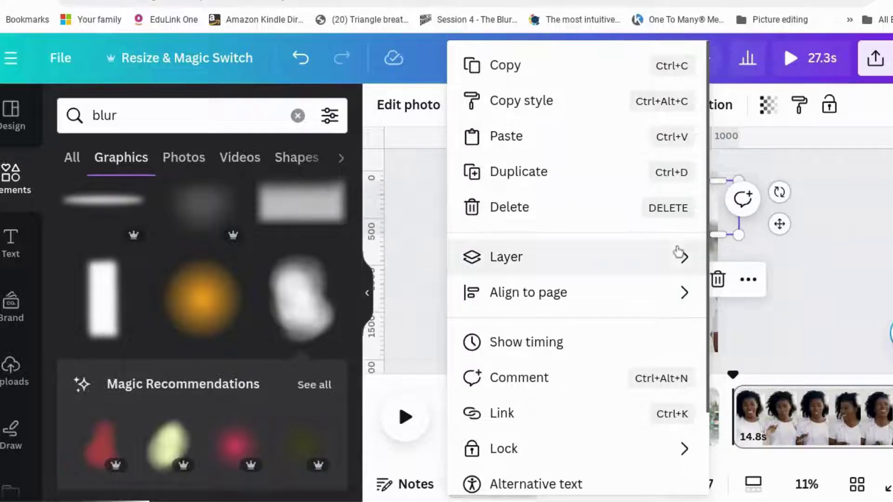
left_click(655, 352)
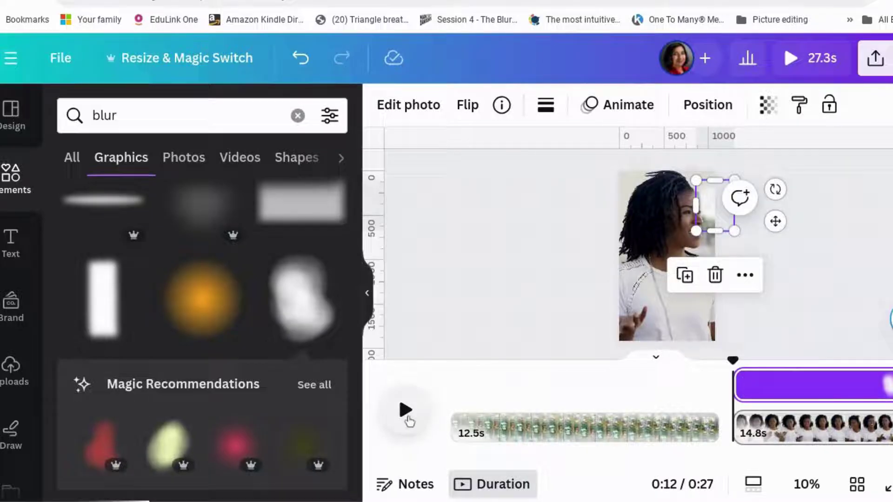
left_click(405, 411)
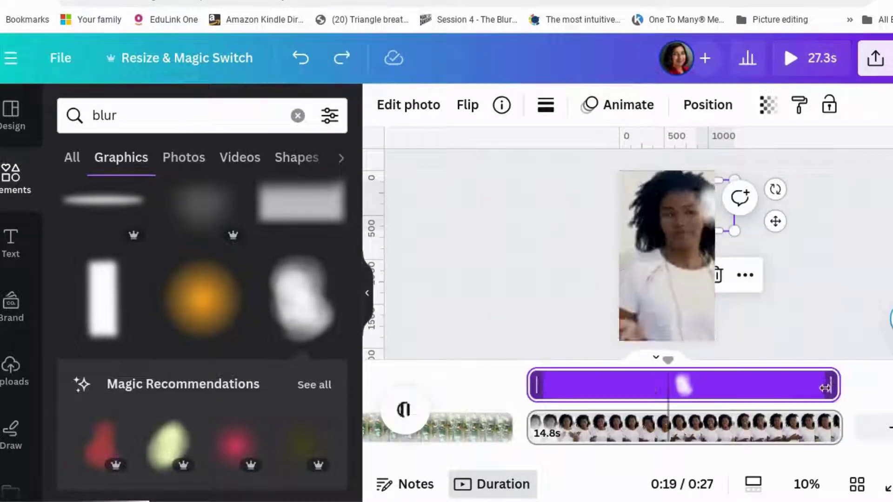
left_click_drag(837, 385, 555, 386)
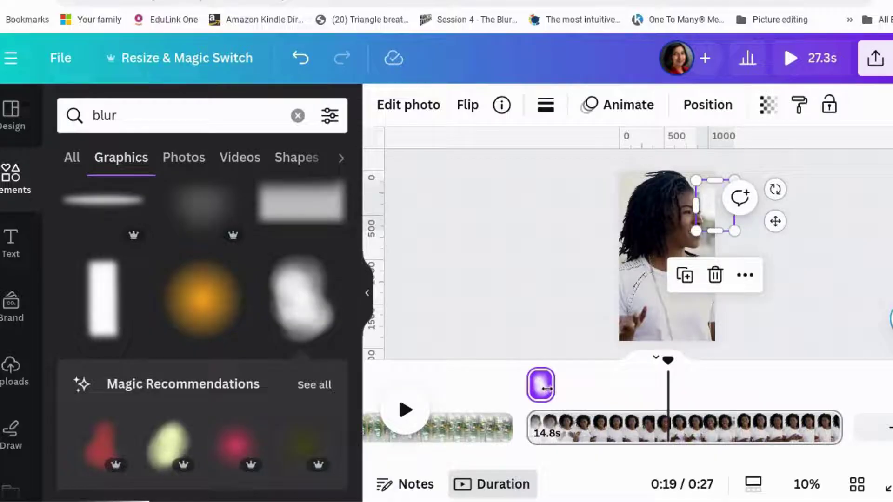
Split the talking-woman page at the playhead into a 10.3s page and a 4.4s page
left_click(546, 299)
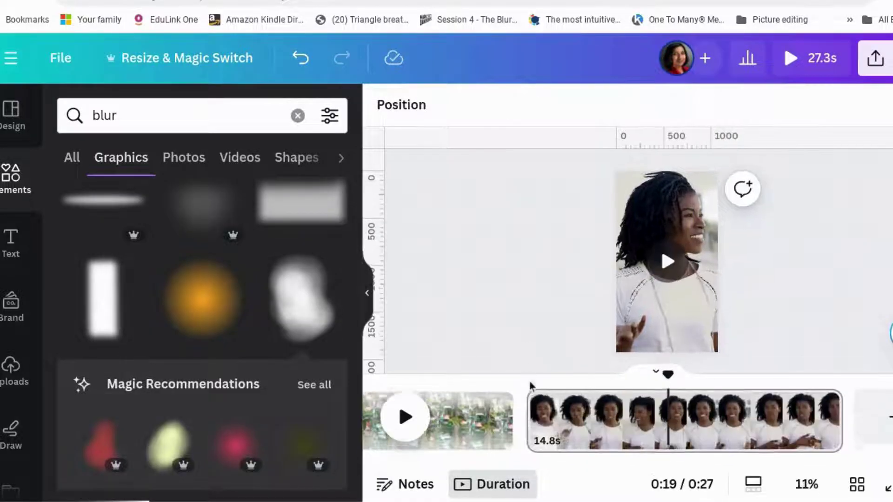
left_click(533, 409)
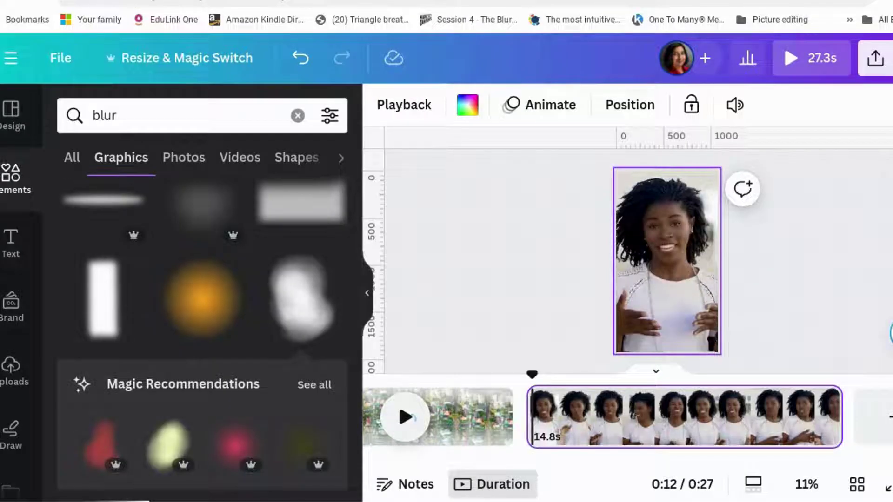
left_click(411, 421)
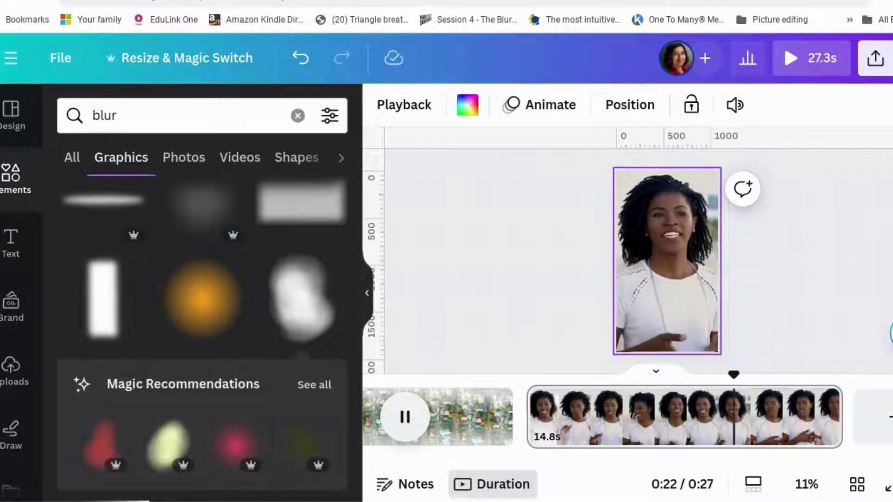
left_click(750, 427)
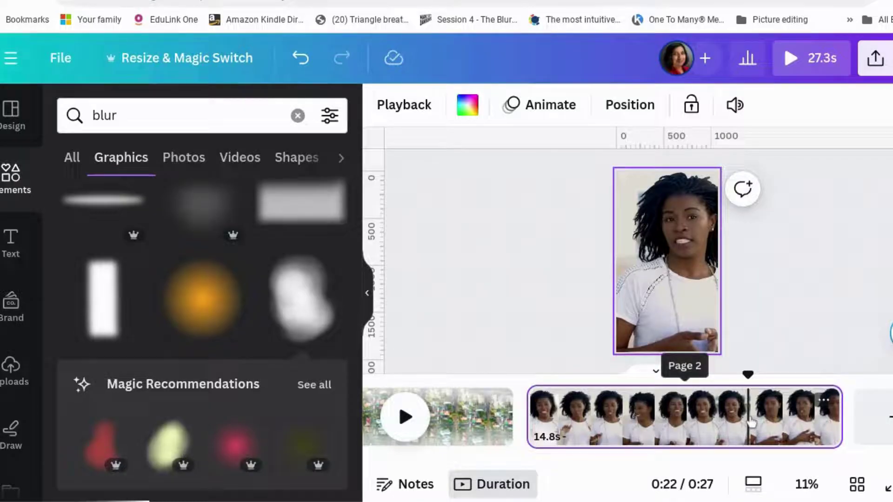
right_click(750, 423)
left_click(746, 357)
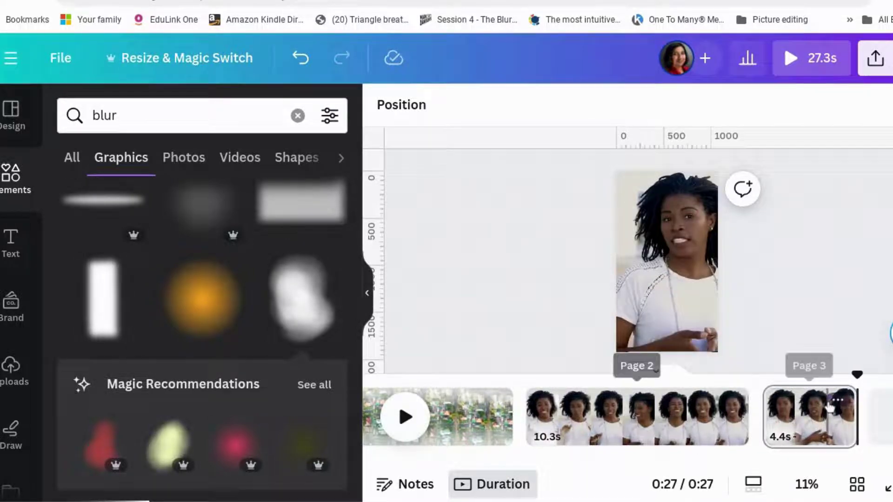
Split the 4.4s page near its end into 3.6s and 0.8s pages
left_click(811, 411)
left_click(407, 417)
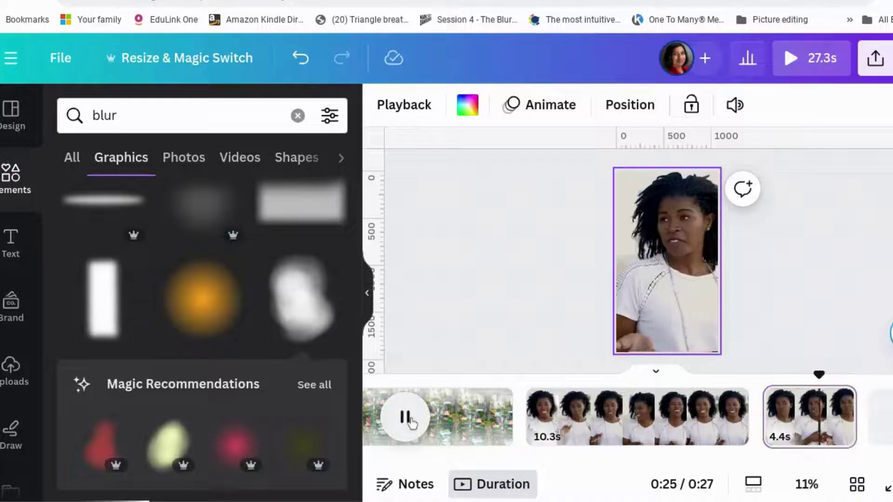
left_click(405, 417)
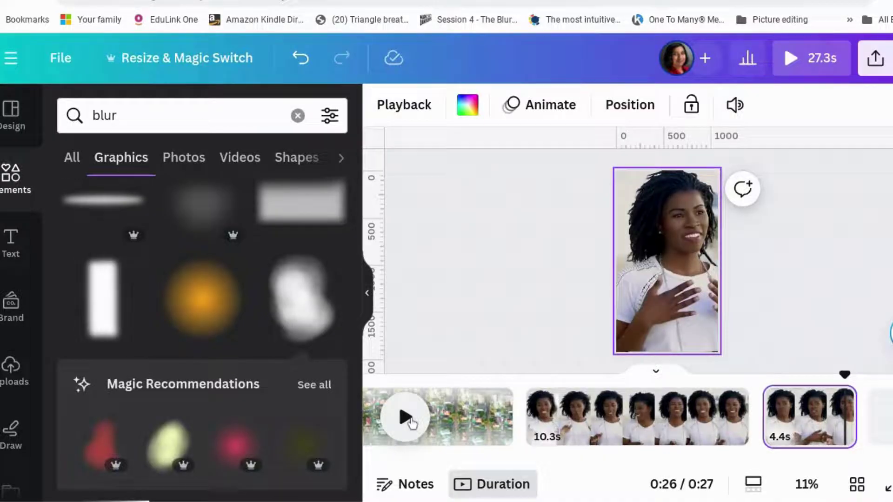
left_click(840, 419)
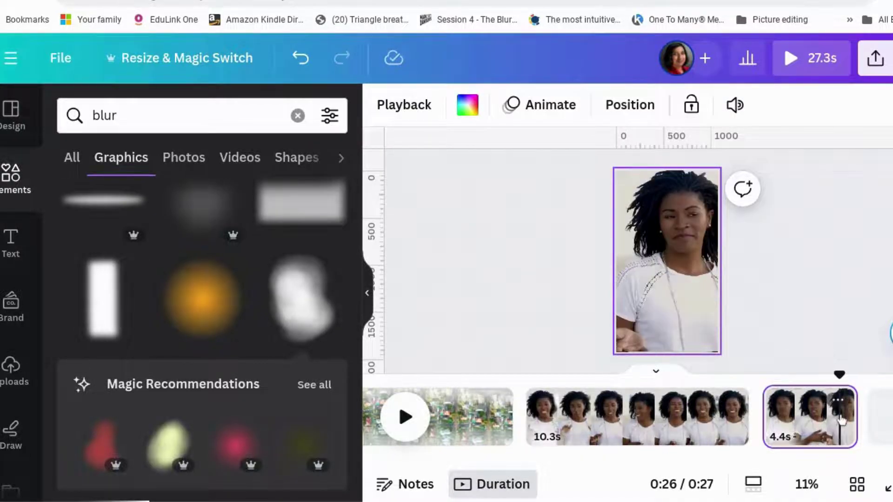
right_click(841, 420)
left_click(828, 353)
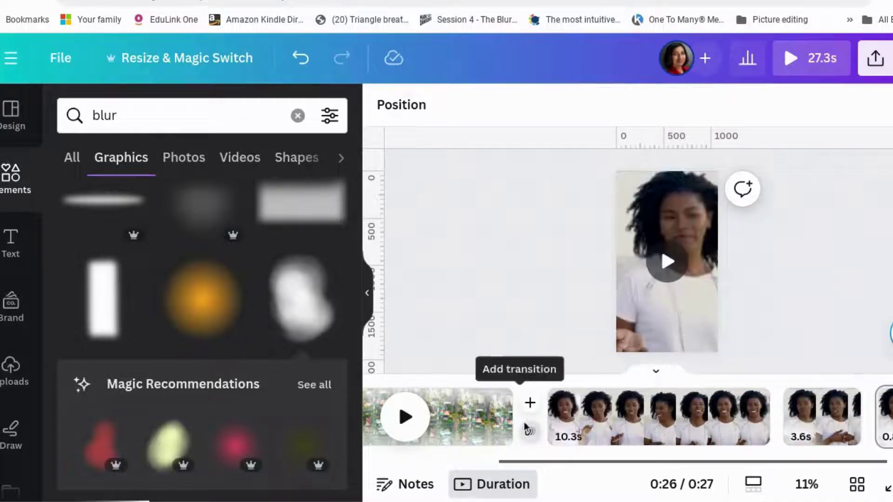
Play the 10.3s page and position the playhead just before 0:17
left_click(560, 418)
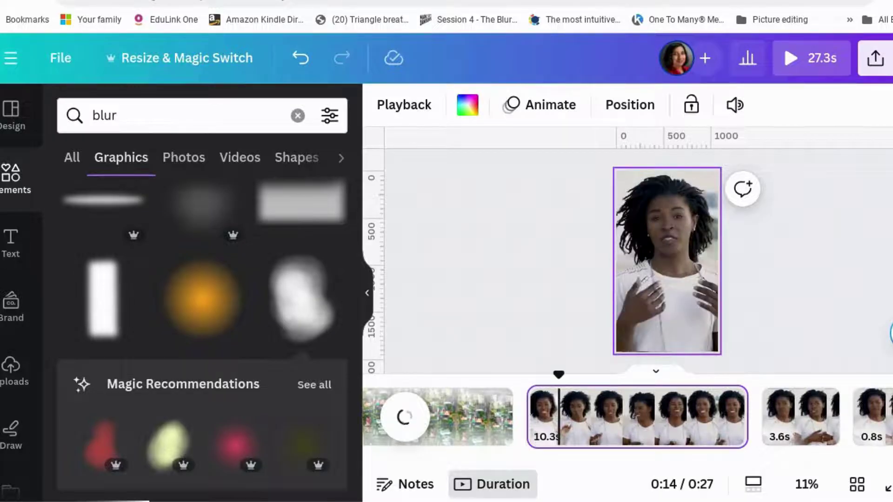
left_click(405, 417)
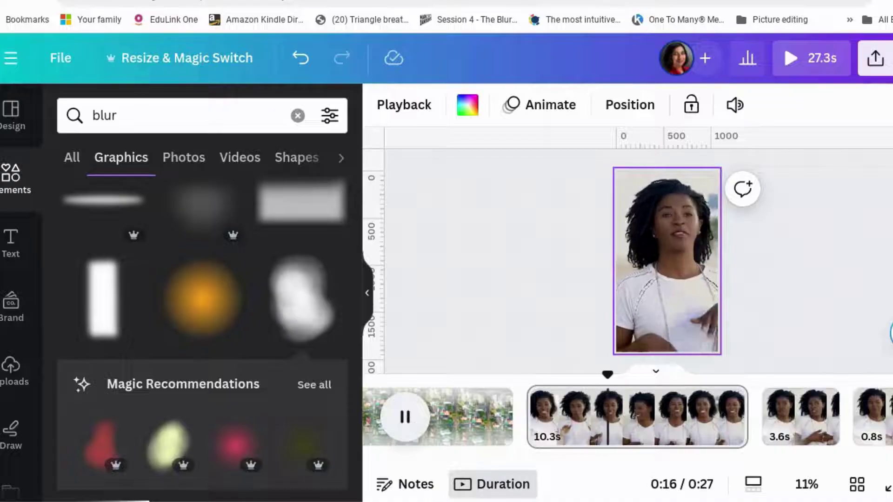
left_click(405, 417)
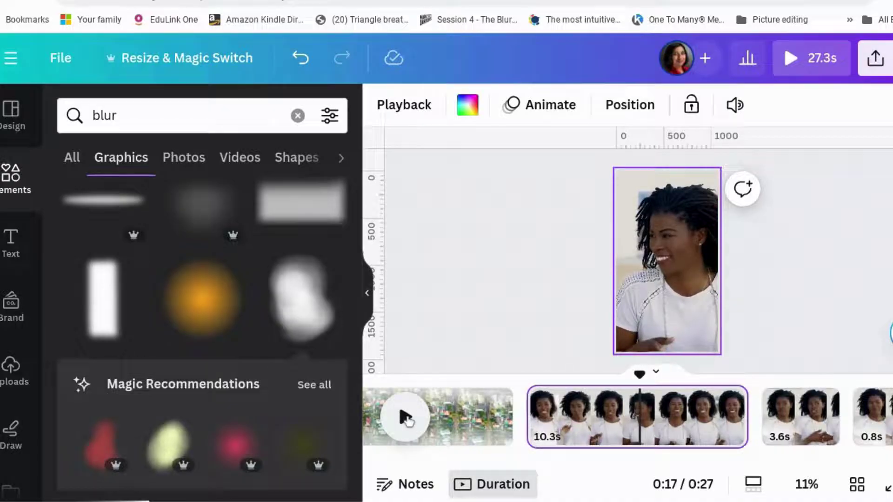
left_click(638, 441)
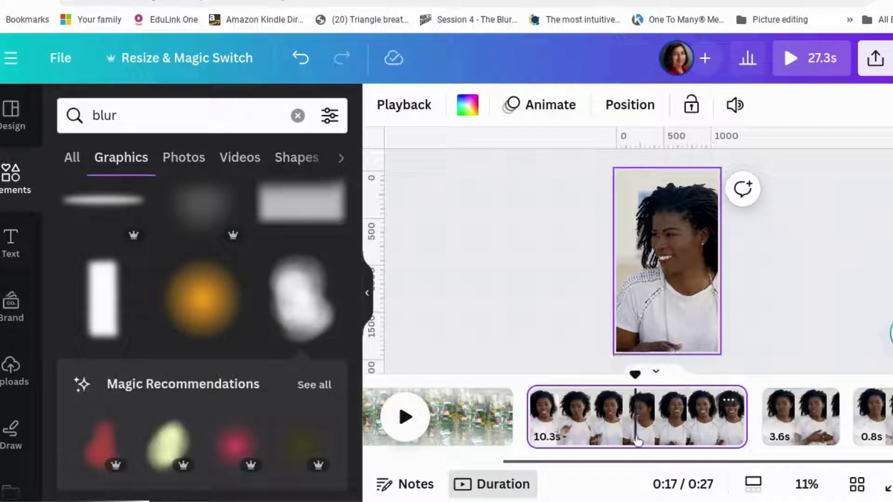
left_click_drag(634, 441, 626, 442)
Split the 10.3s page into 4.5s and 5.8s pages and play to check
right_click(622, 441)
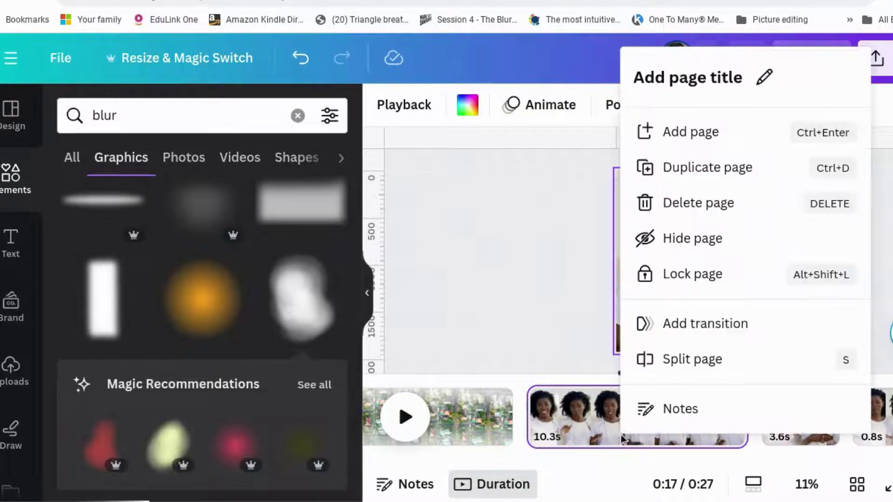
left_click(692, 359)
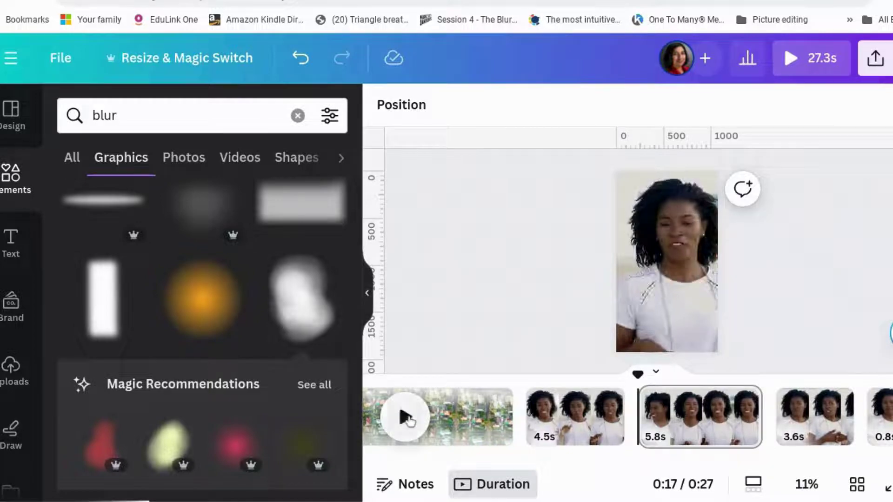
left_click(406, 419)
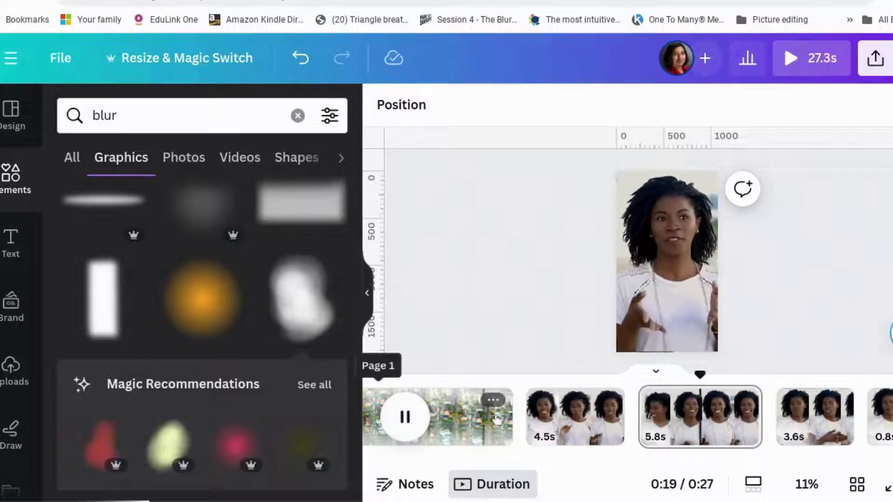
Split the 5.8s page into 1.4s and 4.3s pages
left_click(670, 425)
right_click(670, 425)
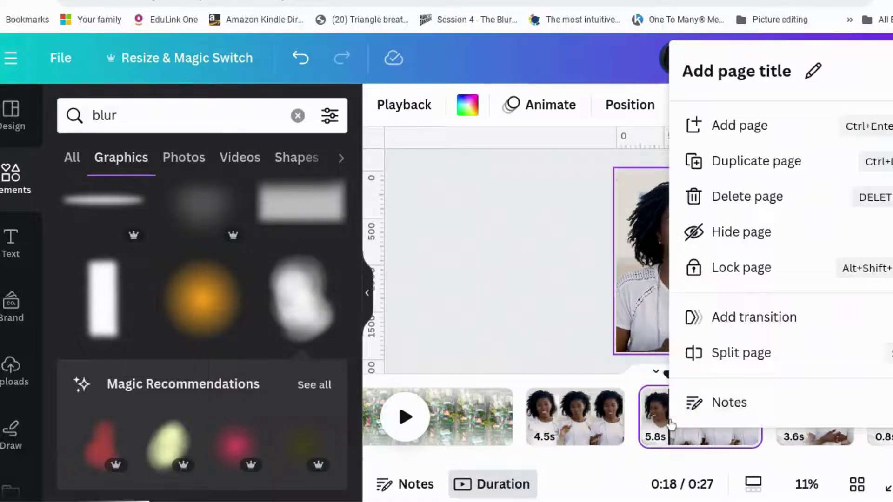
left_click(693, 355)
left_click(712, 210)
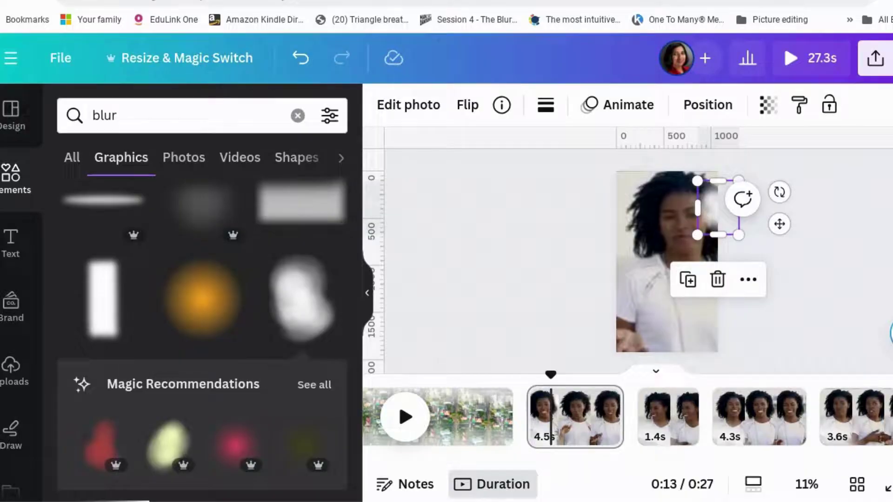
Undo and then redo the last change while checking the 4.3s and 4.5s pages
left_click(762, 425)
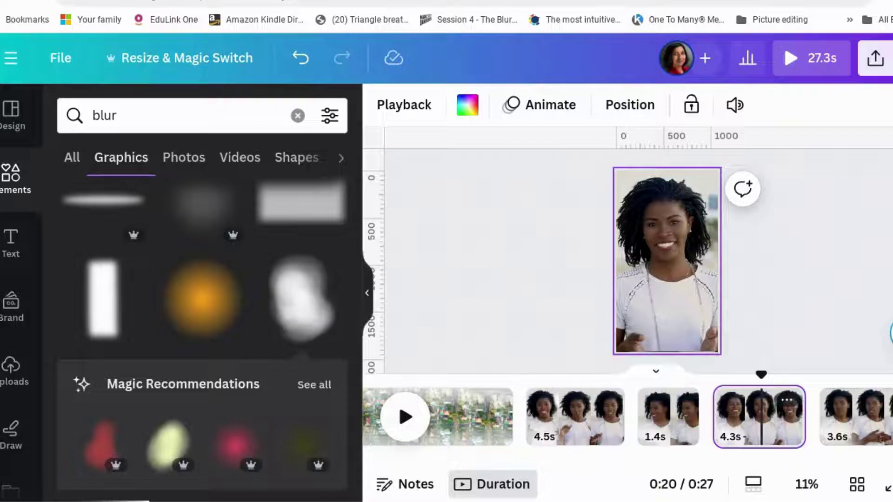
key("ctrl+z")
left_click(712, 205)
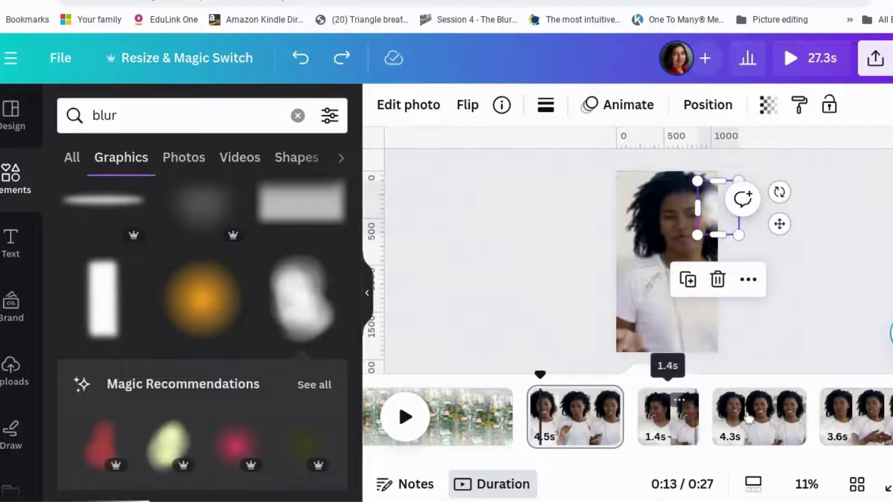
left_click(758, 414)
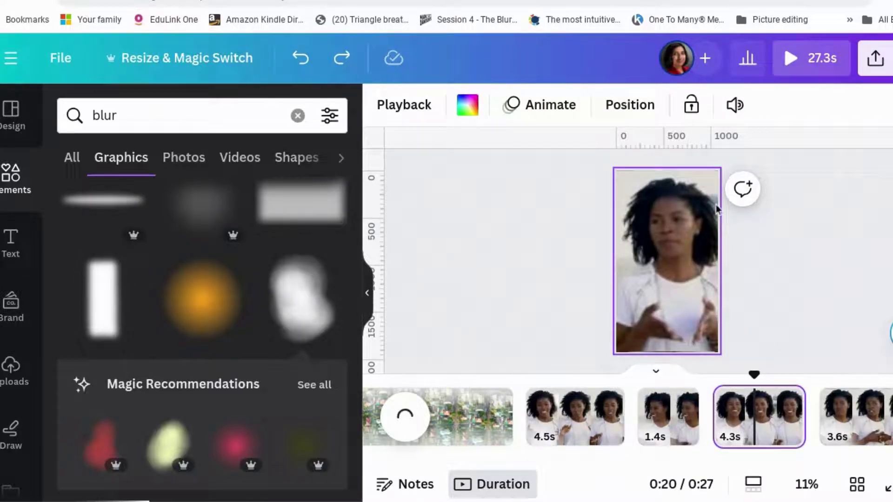
left_click(740, 230)
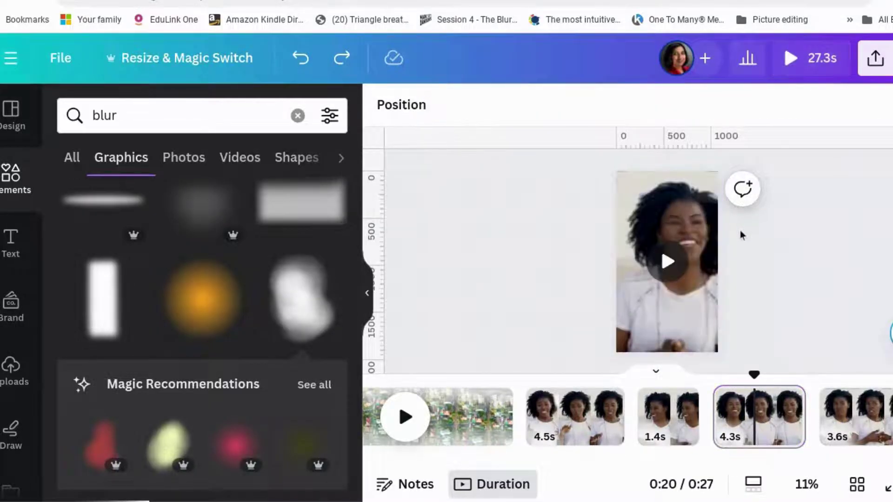
key("ctrl+y")
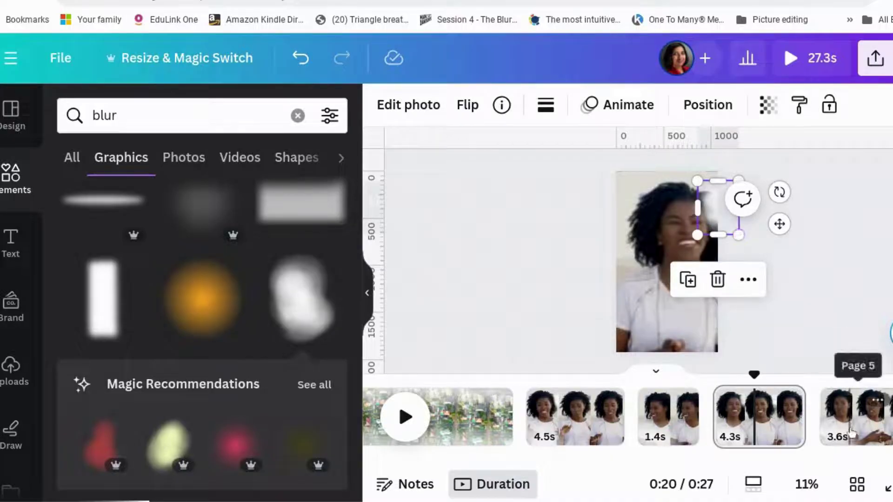
Play the 3.6s page, then view the final 0.8s page with its blur graphic
left_click(858, 405)
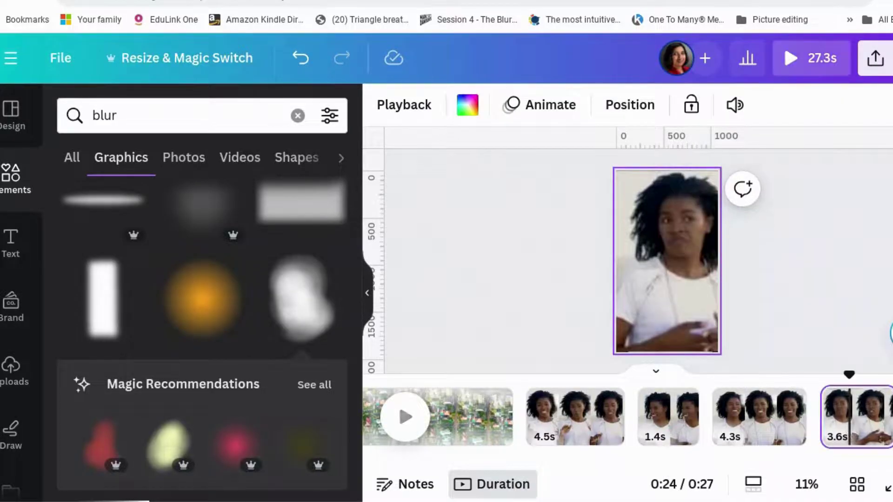
left_click(849, 425)
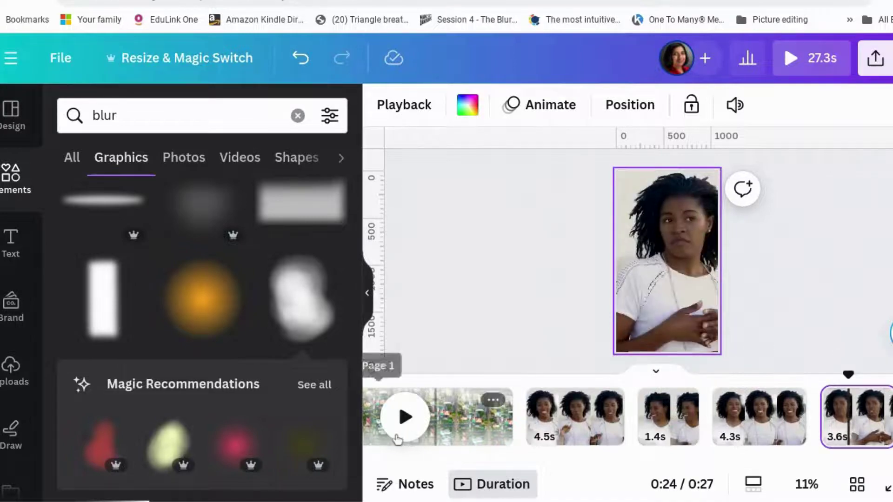
left_click(403, 418)
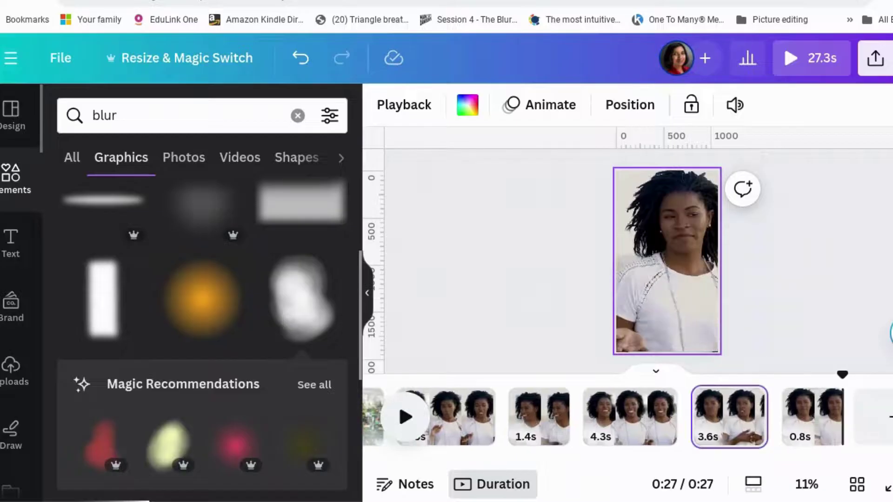
left_click(804, 409)
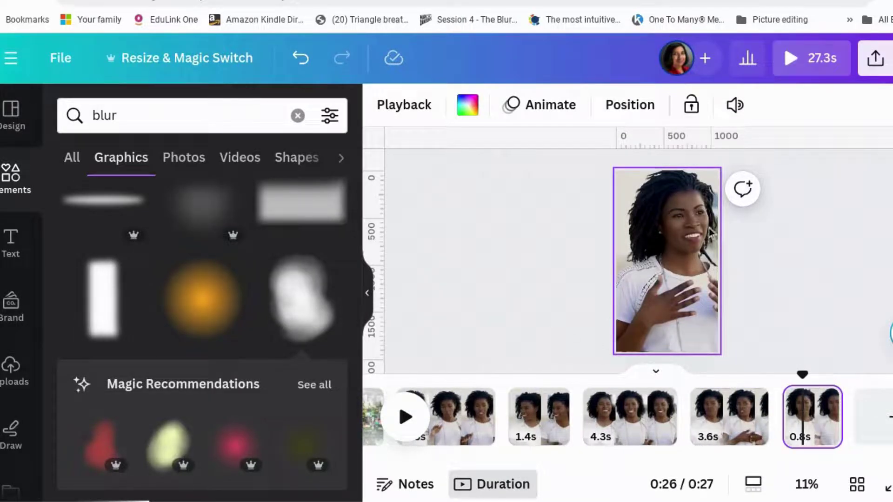
left_click(710, 231)
left_click(792, 276)
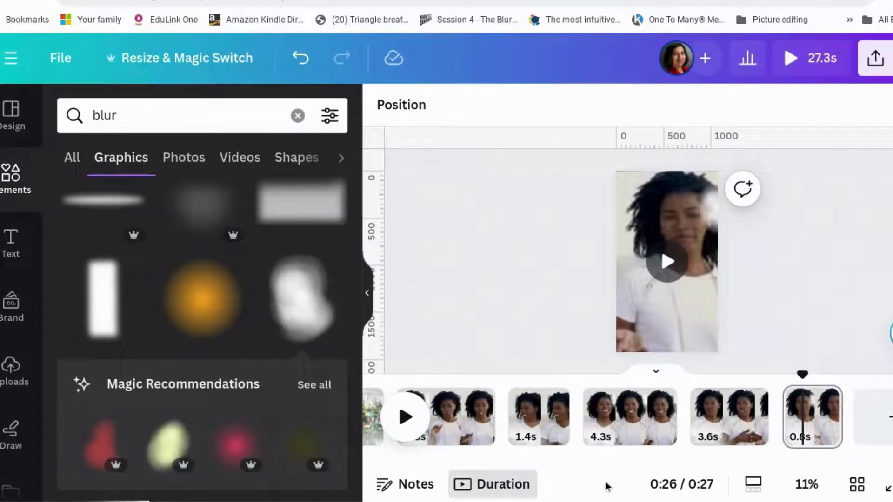
Play the video from the 4.5s page, then open and close its page options unchanged
left_click(455, 419)
left_click(398, 437)
left_click(403, 419)
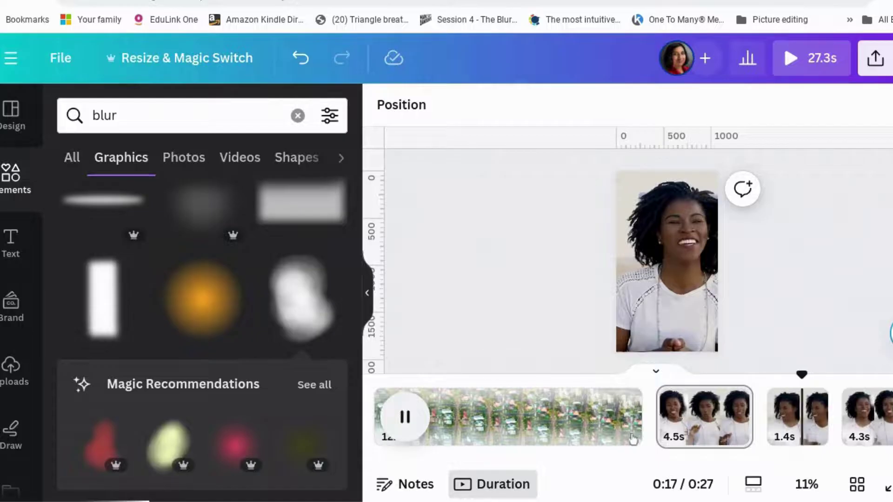
left_click(705, 414)
left_click(733, 400)
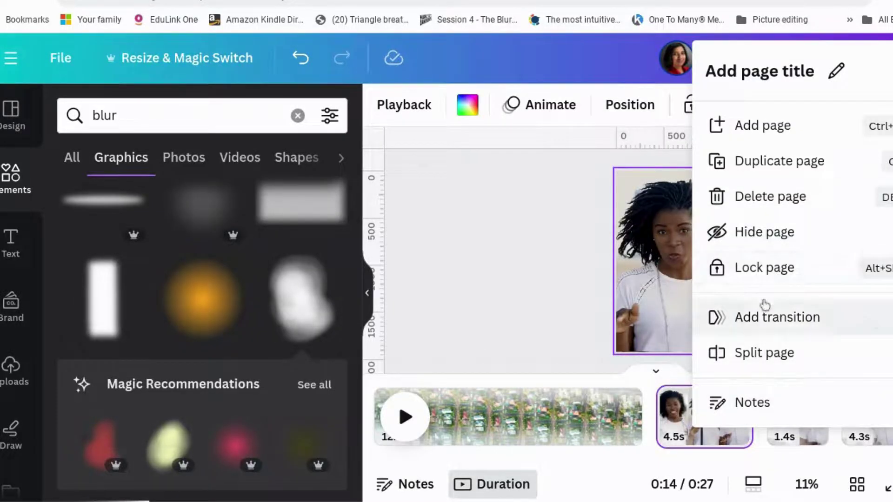
left_click(688, 421)
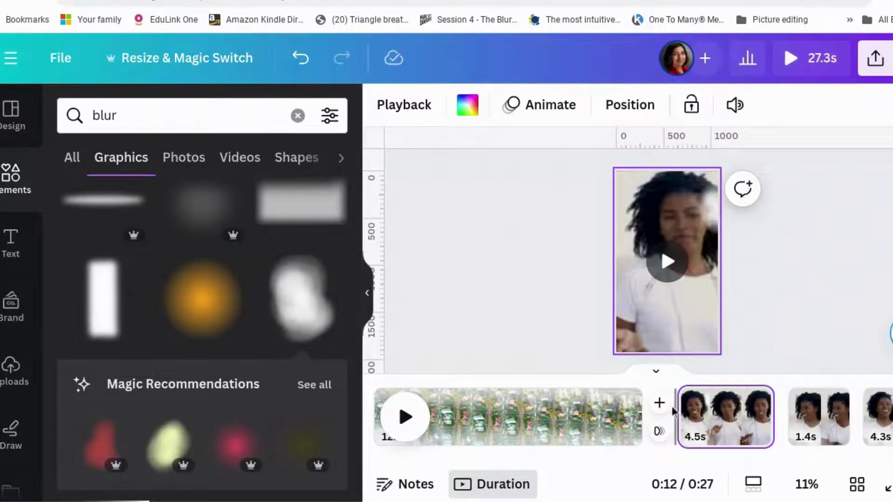
Show the blur blob's timing, stretch it over the whole 4.5s page, and replay the page
right_click(710, 208)
left_click(620, 349)
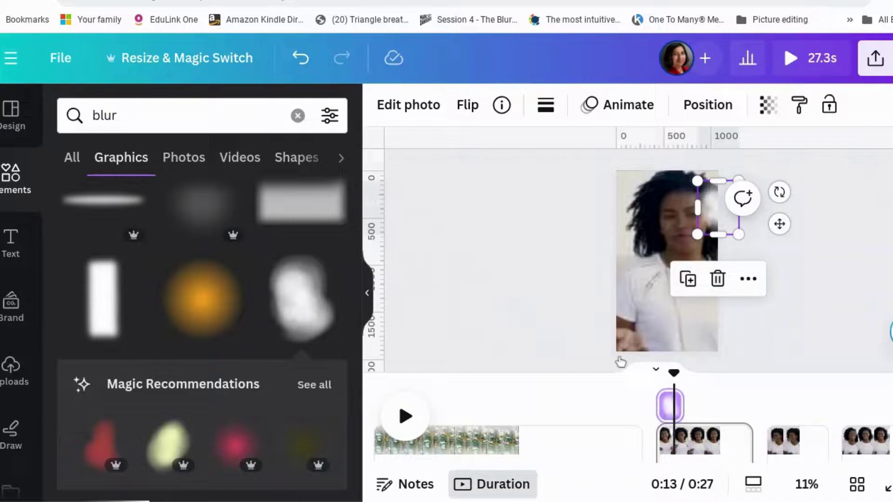
left_click_drag(682, 384, 754, 386)
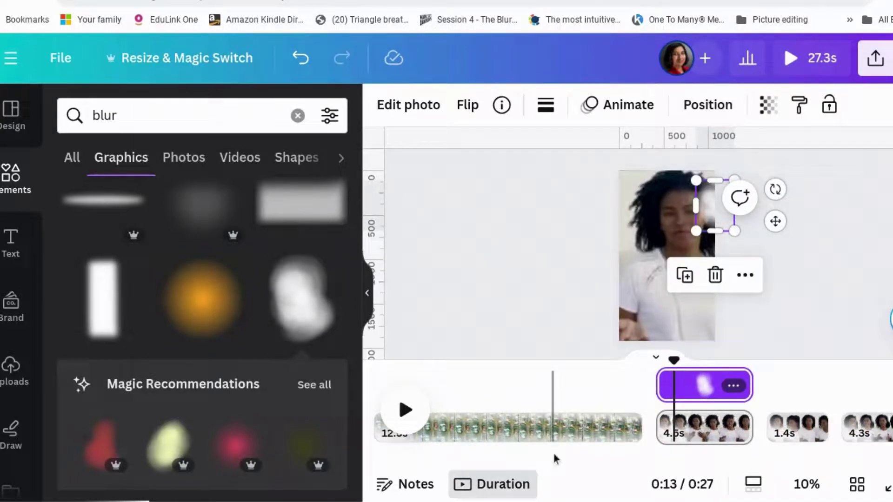
left_click(655, 434)
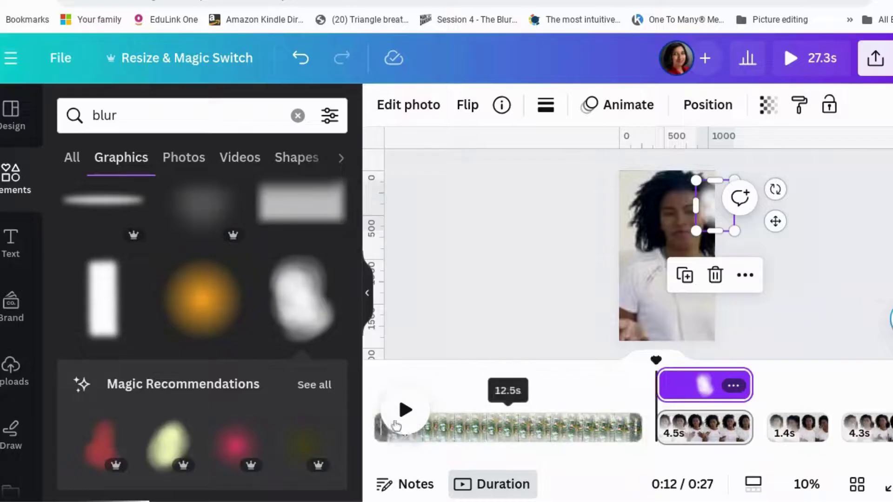
left_click(406, 410)
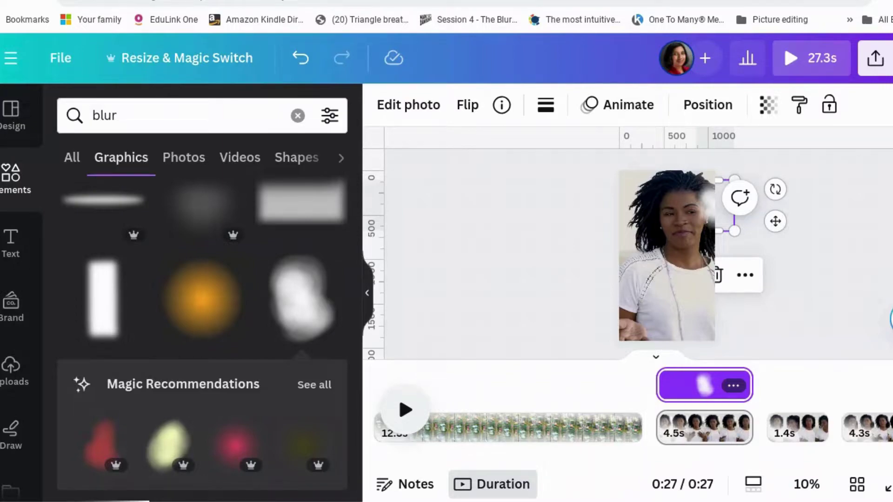
Open the Edit video effects panel for the talking-woman clip
left_click(657, 273)
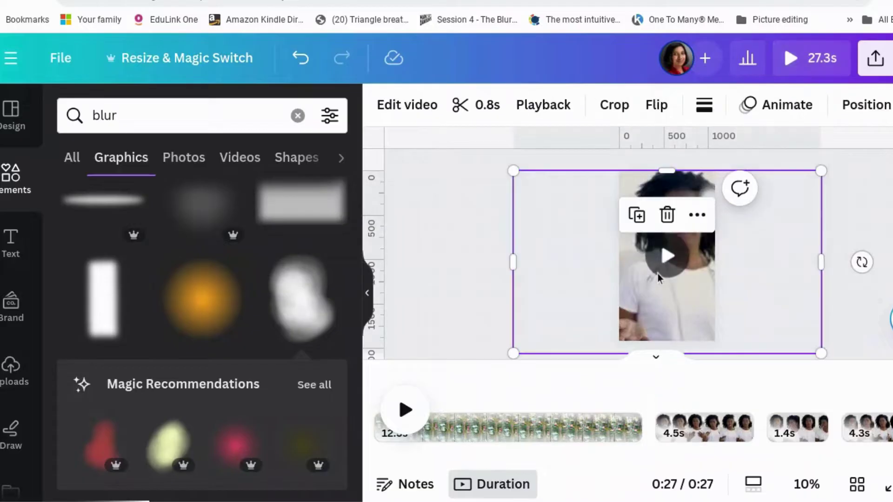
left_click(421, 117)
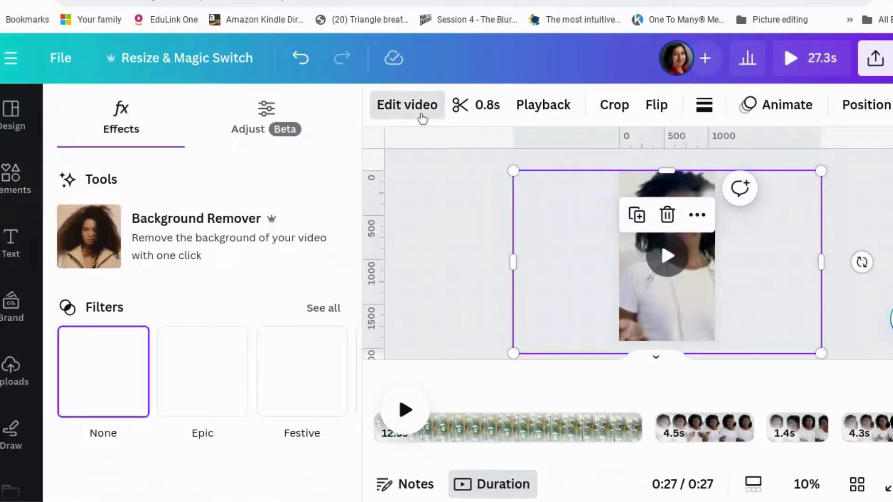